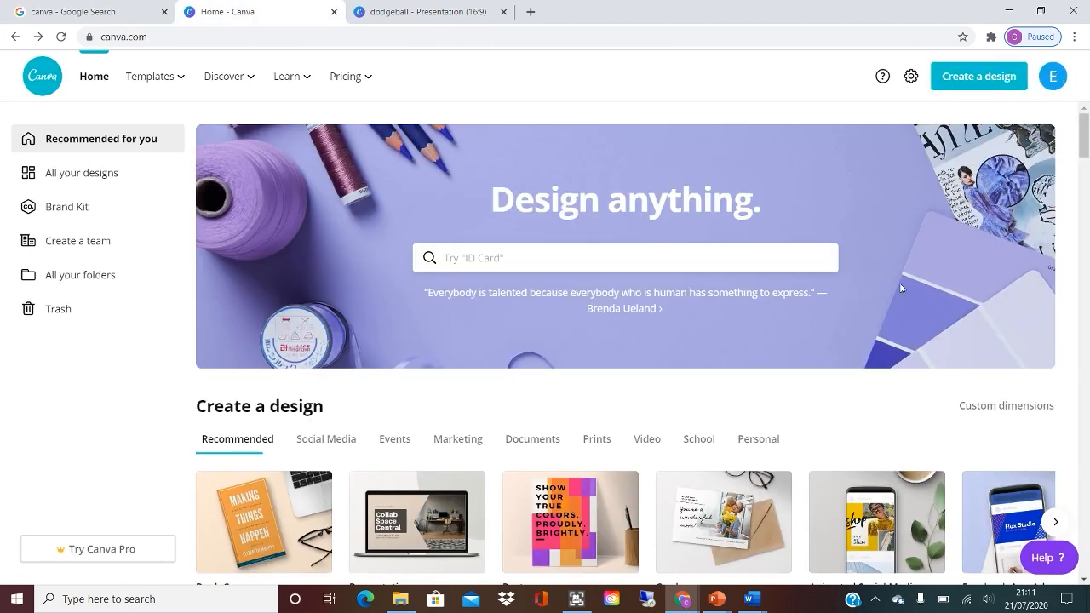
Browse the template categories on the home page and look through the templates offered under Presentations.
scroll(900, 288, down, 10)
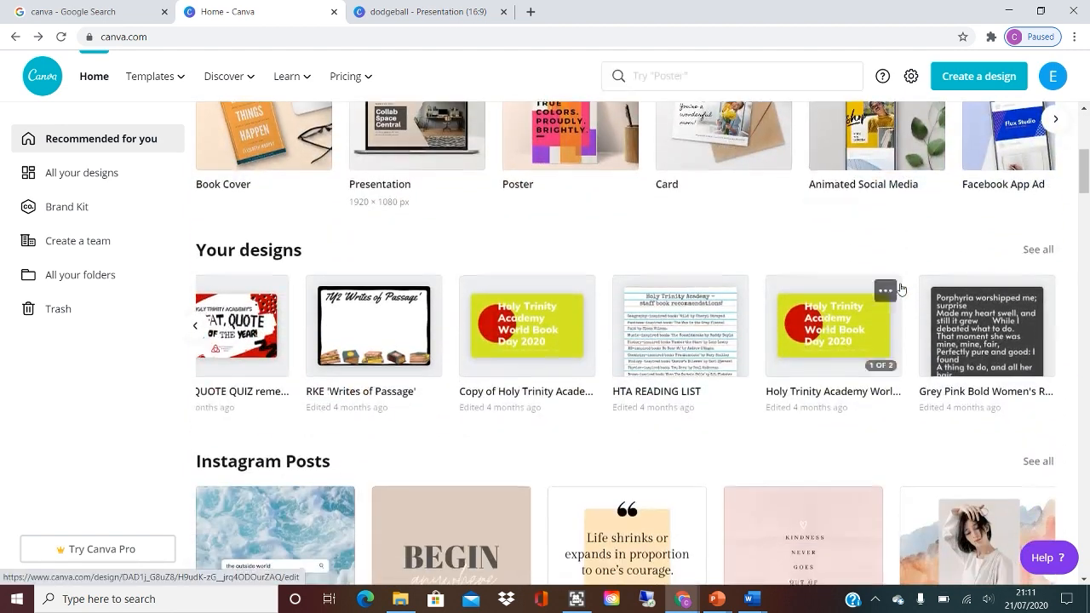
scroll(901, 288, up, 1)
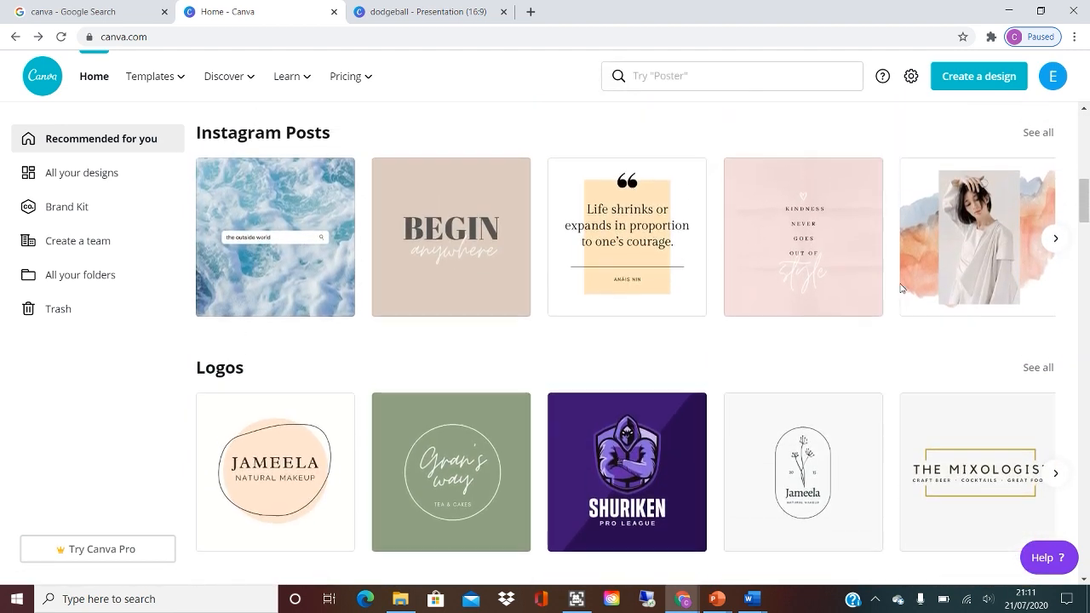
scroll(531, 397, down, 5)
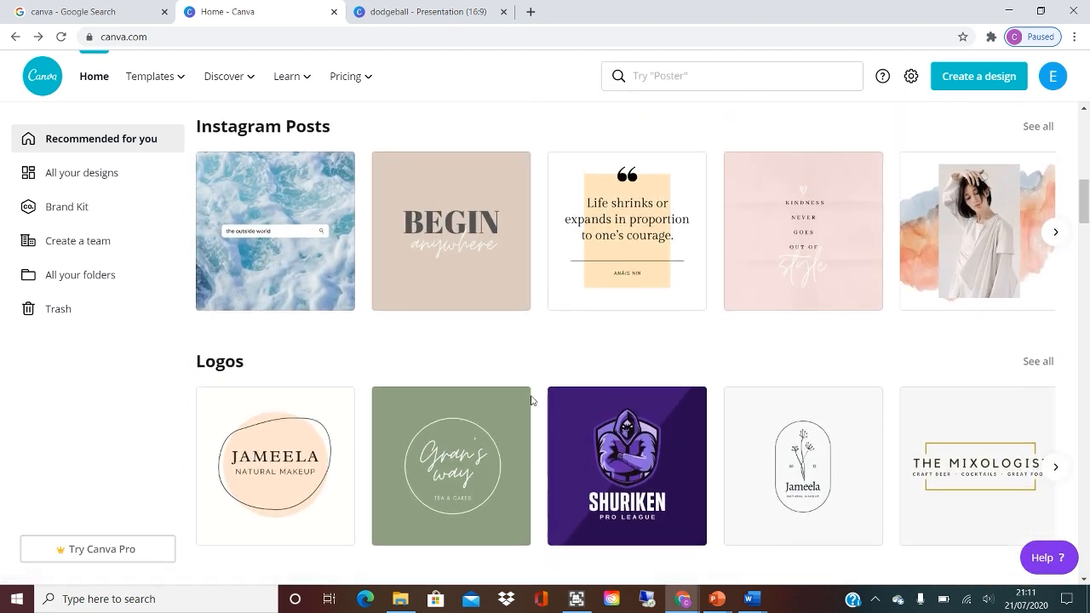
scroll(531, 400, down, 7)
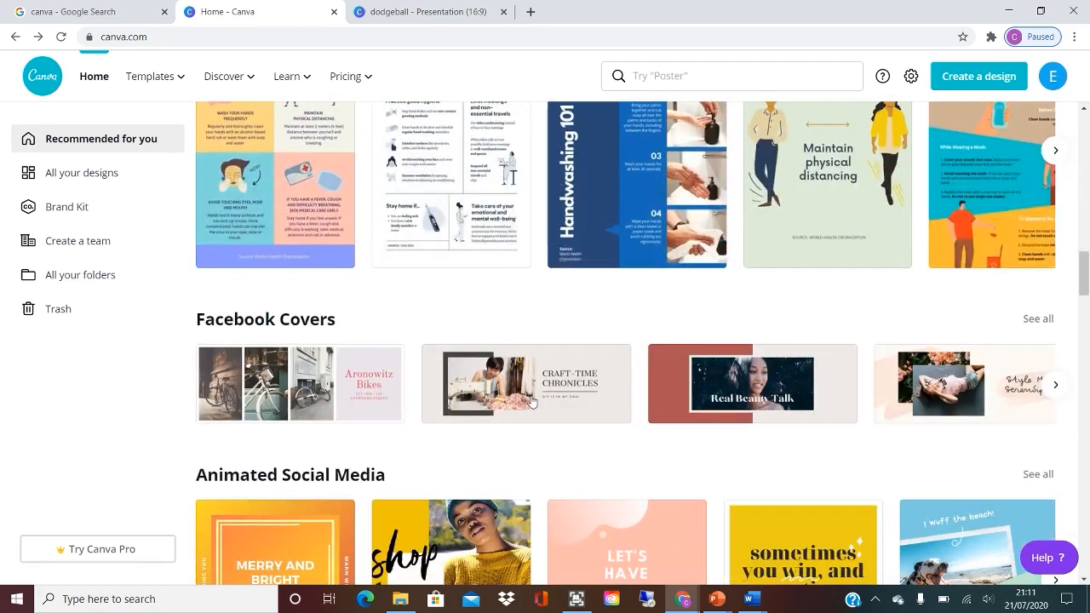
scroll(531, 401, down, 5)
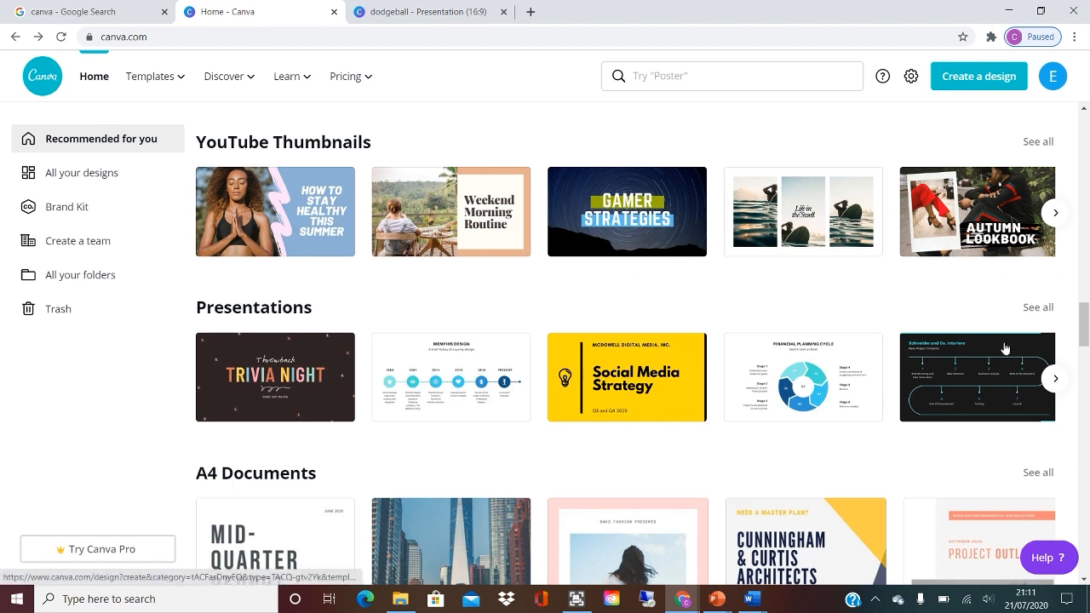
click(1059, 383)
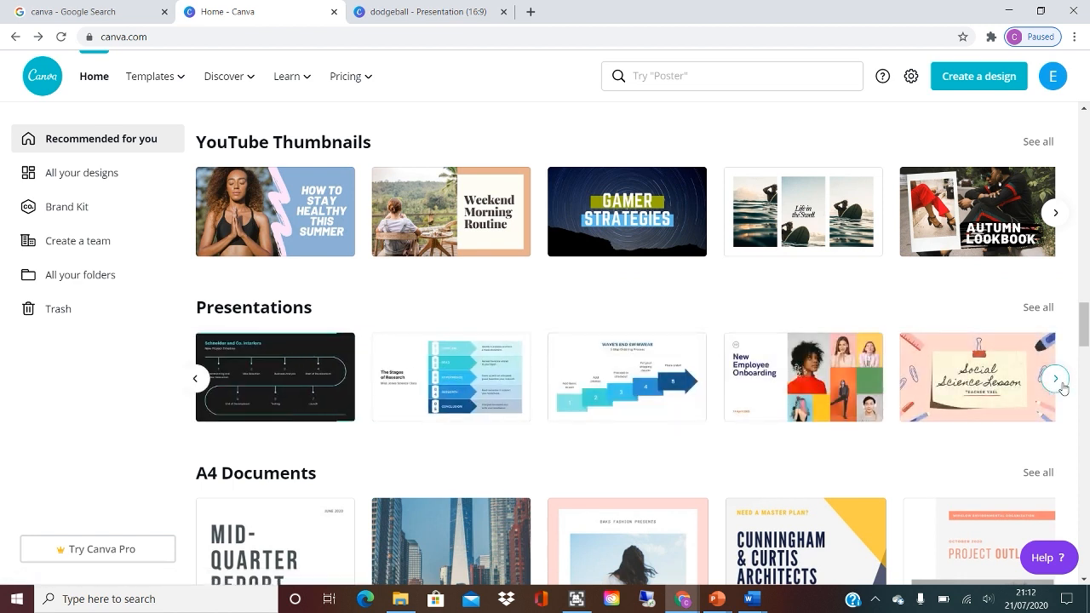
click(1060, 384)
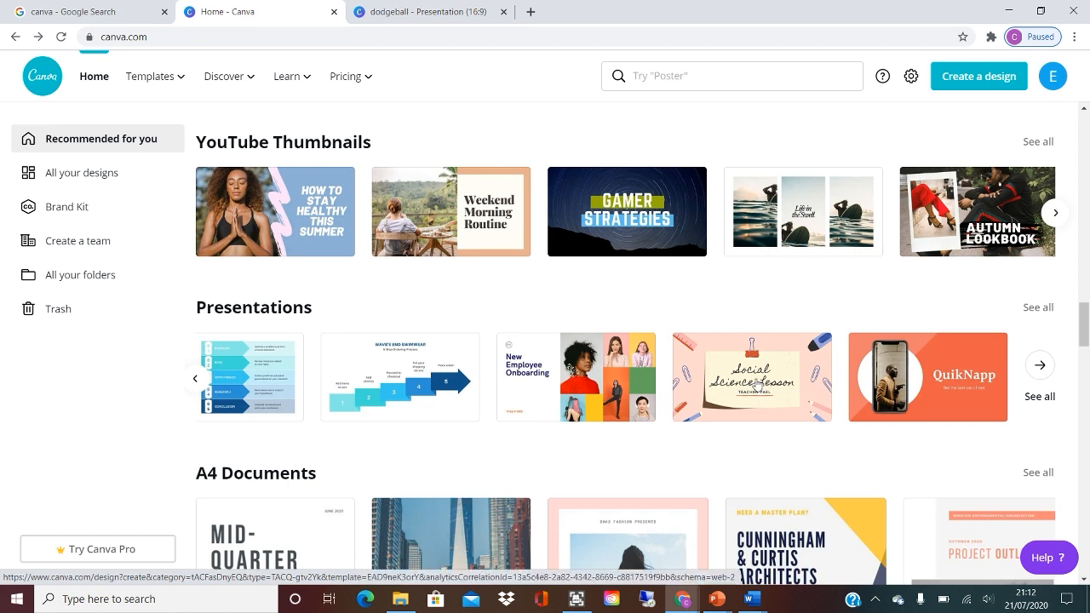
Examine the remaining template categories, from A4 Documents and Instagram Stories through Videos and Social Media to Blog Banners.
scroll(758, 385, down, 3)
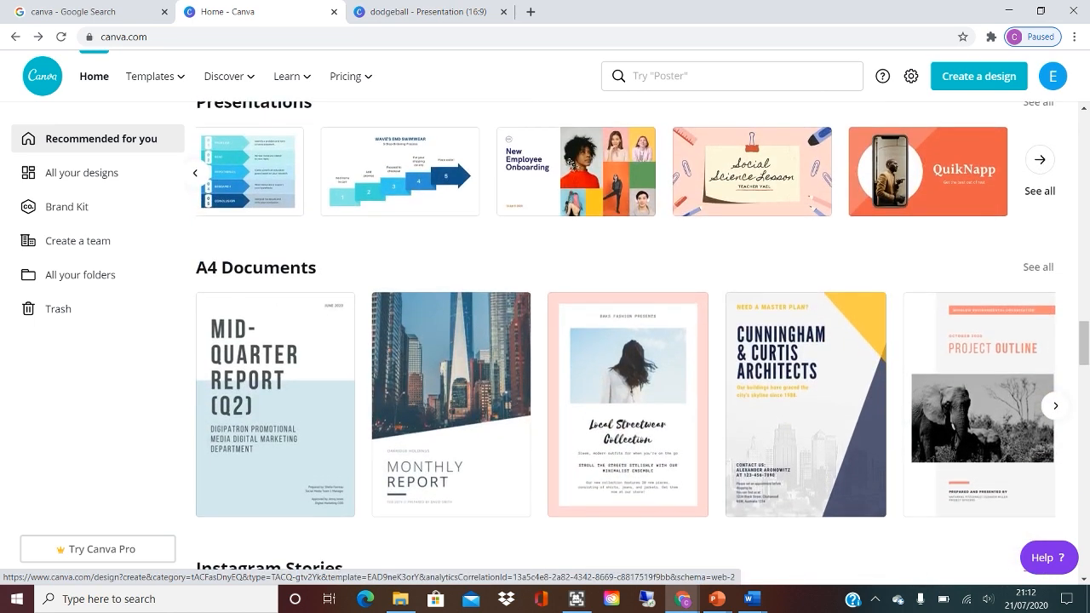
scroll(758, 385, down, 6)
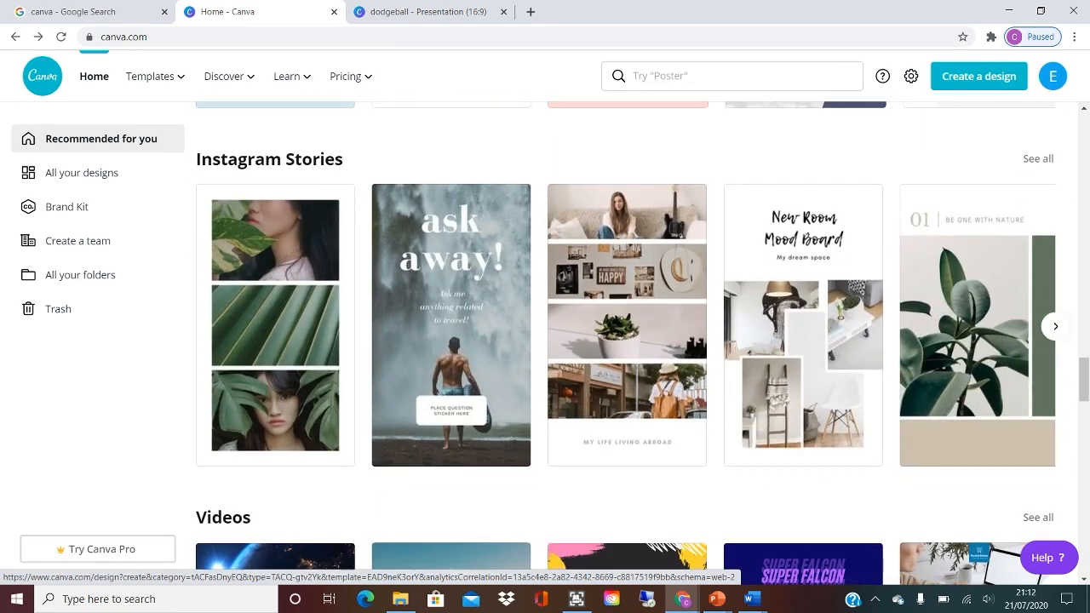
scroll(758, 385, down, 5)
scroll(758, 385, down, 3)
scroll(769, 236, up, 3)
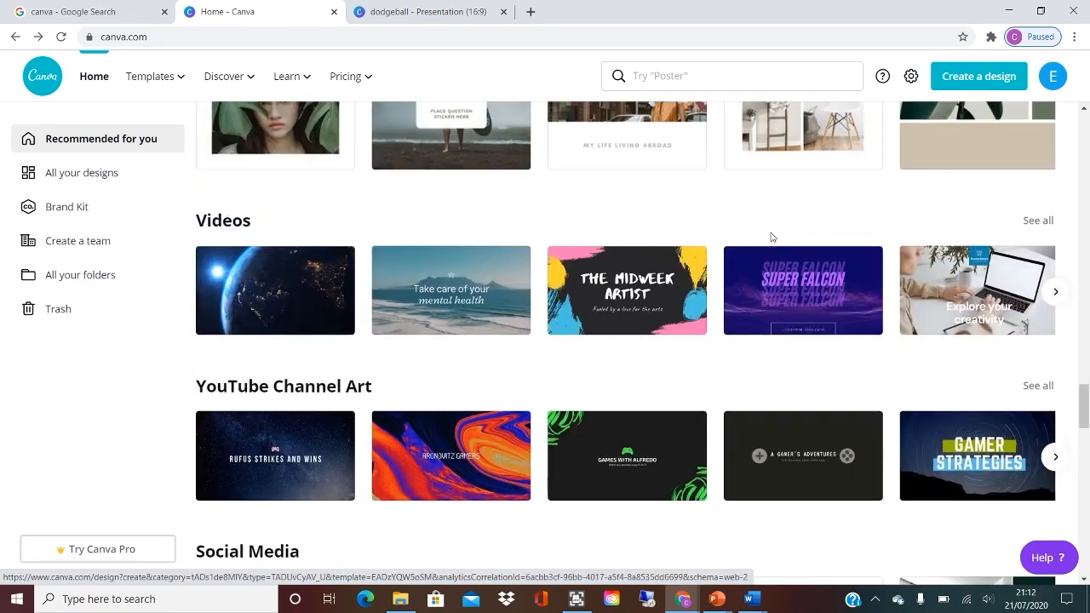
scroll(398, 298, down, 3)
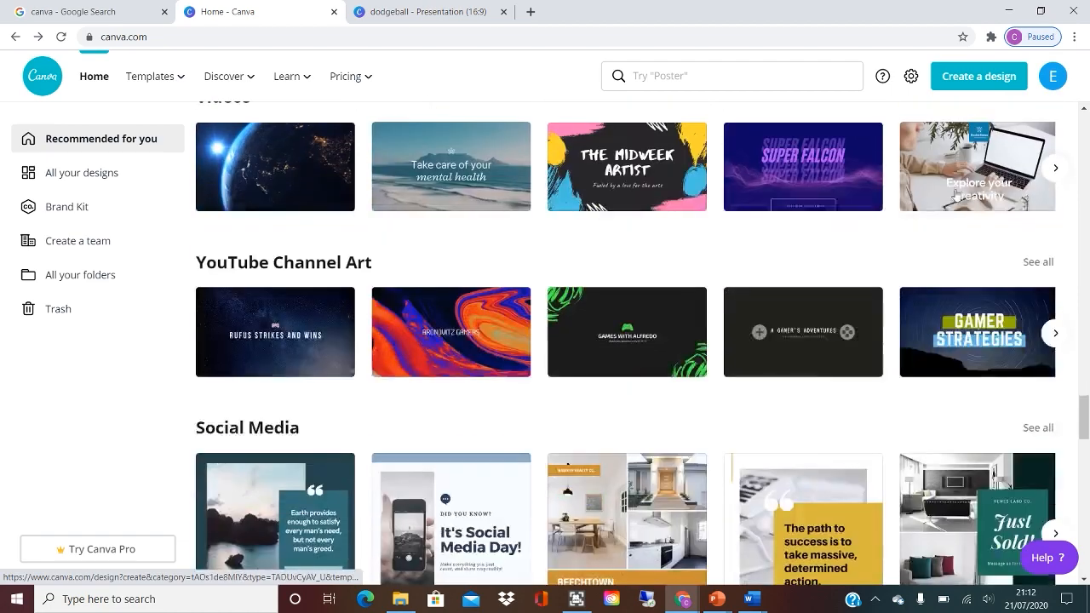
scroll(683, 428, up, 2)
scroll(577, 477, down, 5)
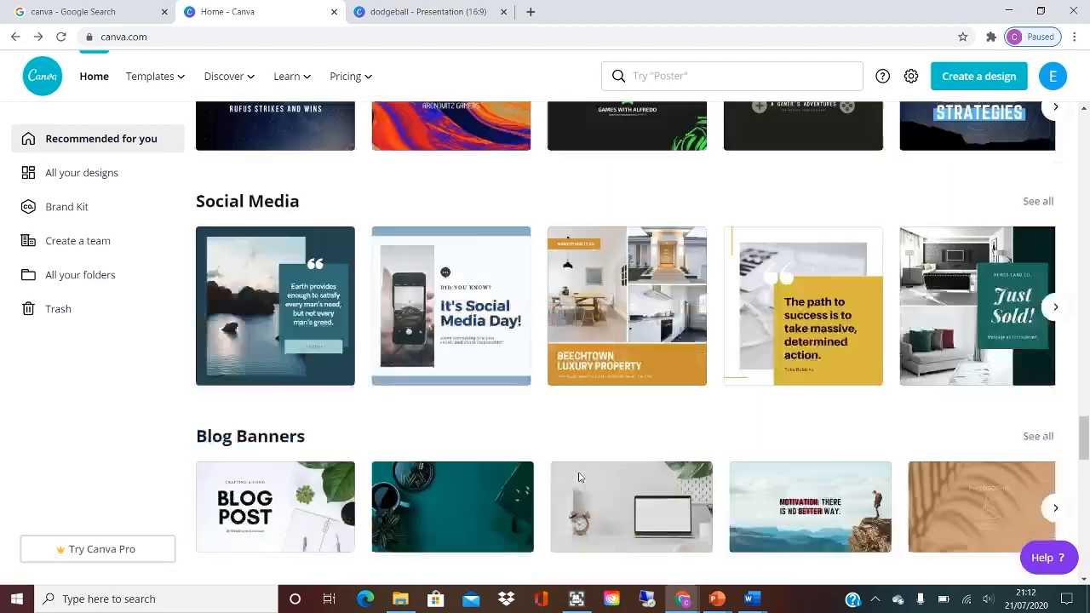
scroll(577, 477, up, 15)
Switch to the open dodgeball presentation and look over its first two pages and the uploaded images.
click(405, 11)
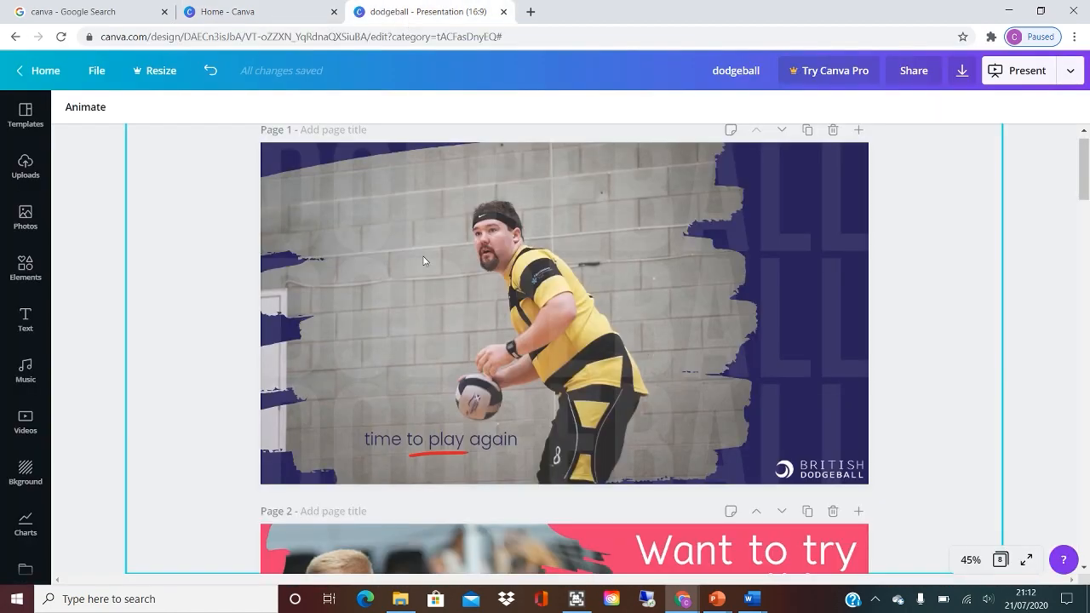
scroll(106, 238, down, 4)
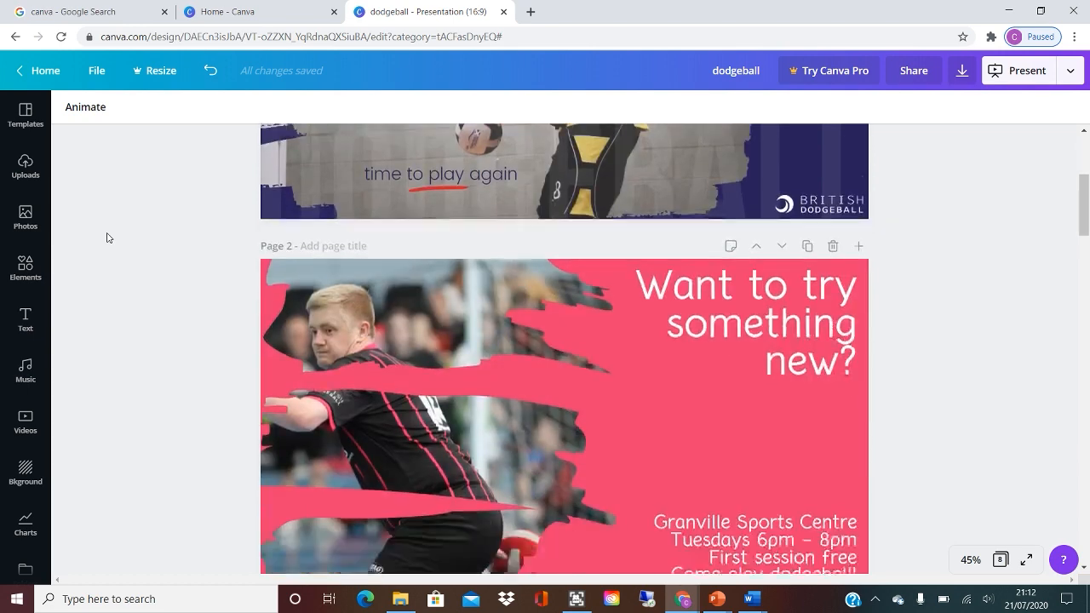
scroll(107, 237, up, 4)
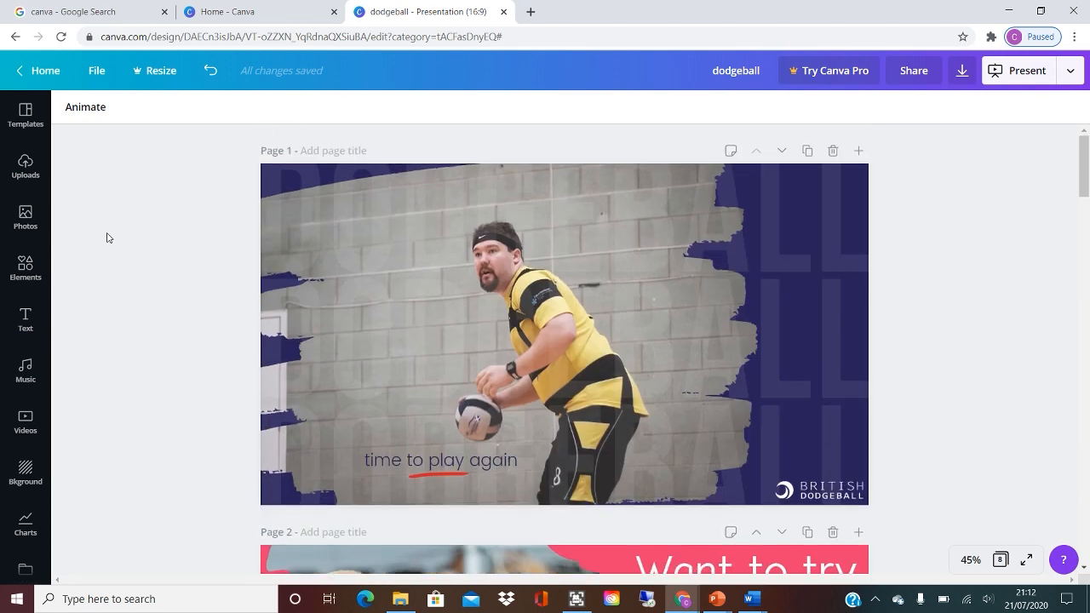
scroll(106, 238, down, 4)
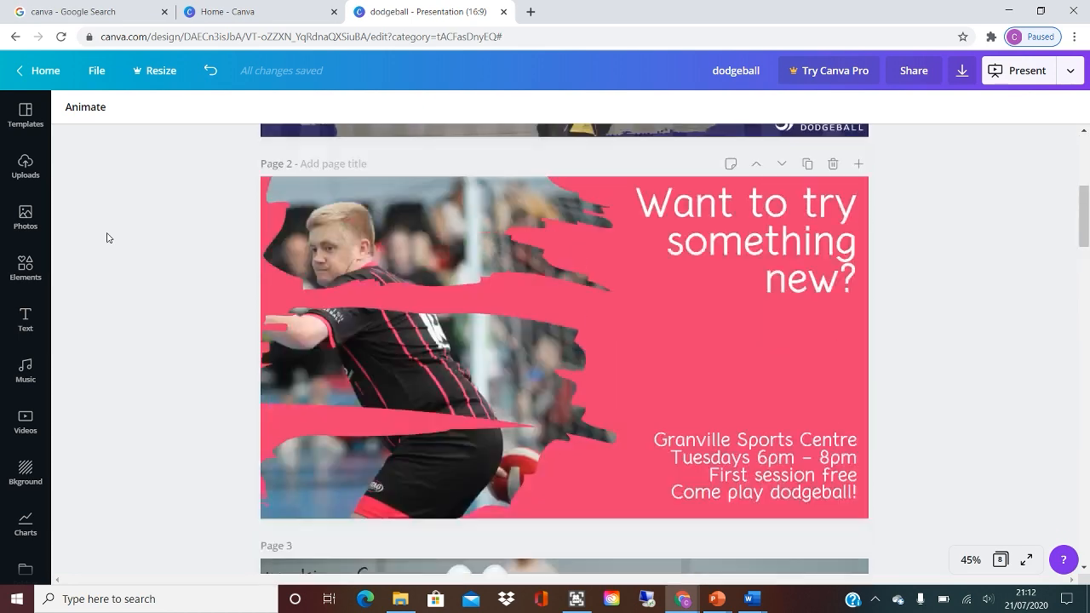
scroll(107, 238, up, 4)
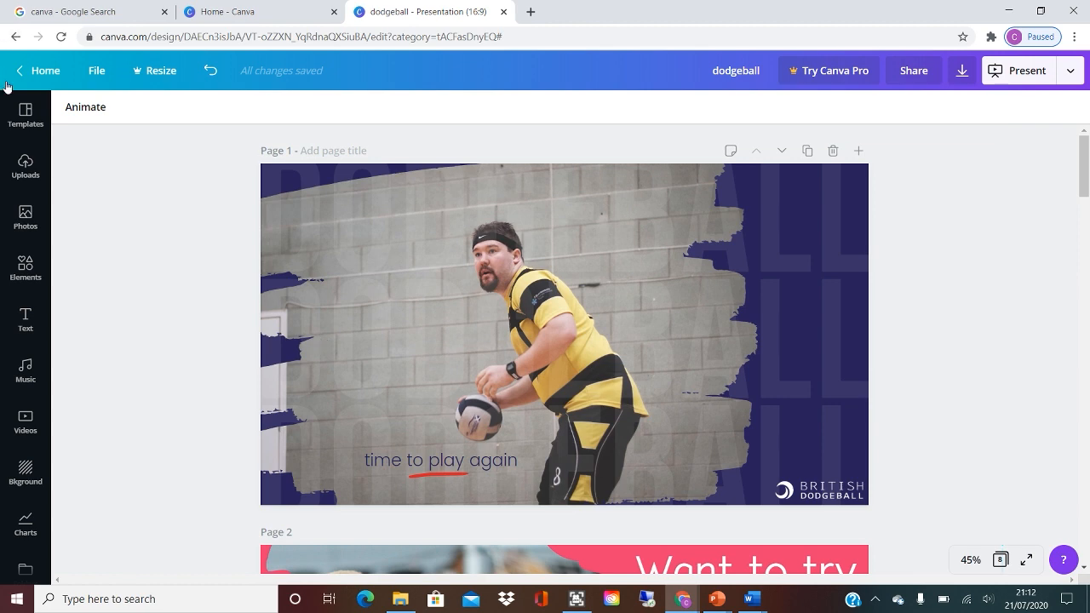
click(23, 170)
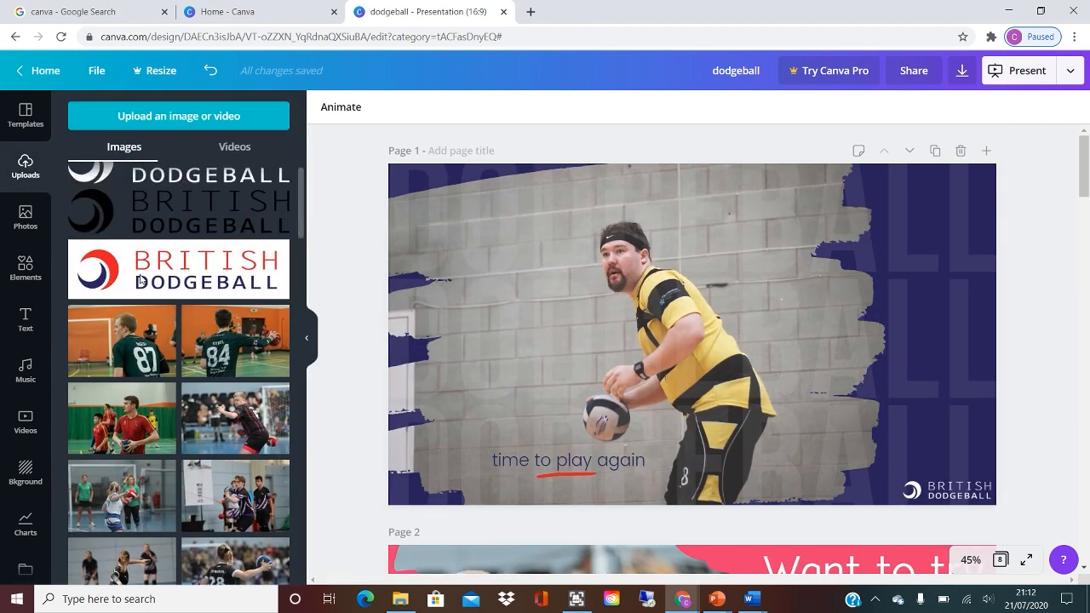
scroll(140, 279, down, 2)
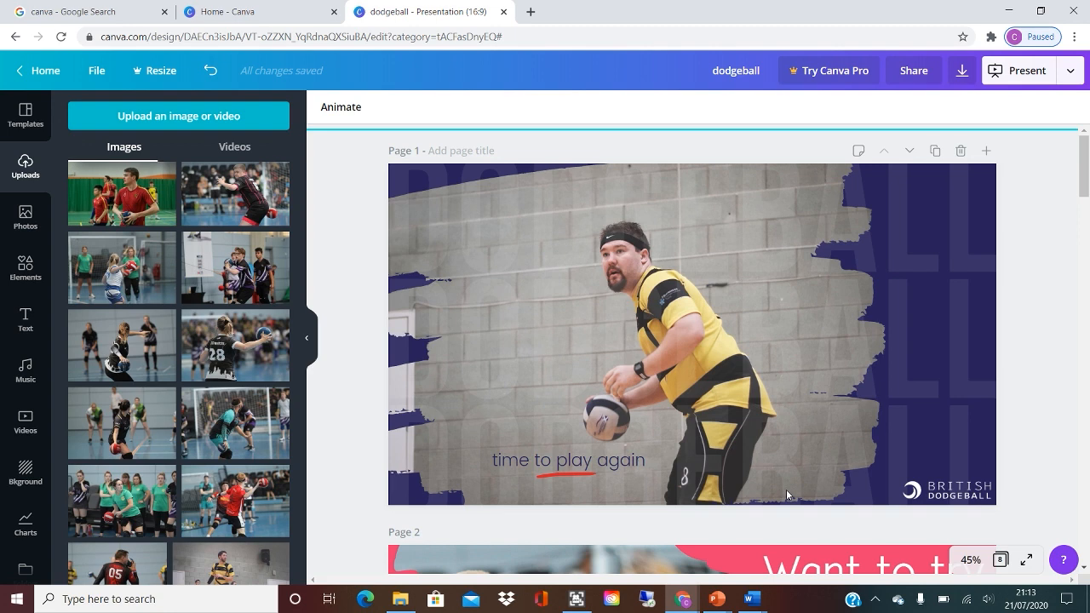
View the transparency setting of the faded DODGEBALL background text on page 1.
click(787, 178)
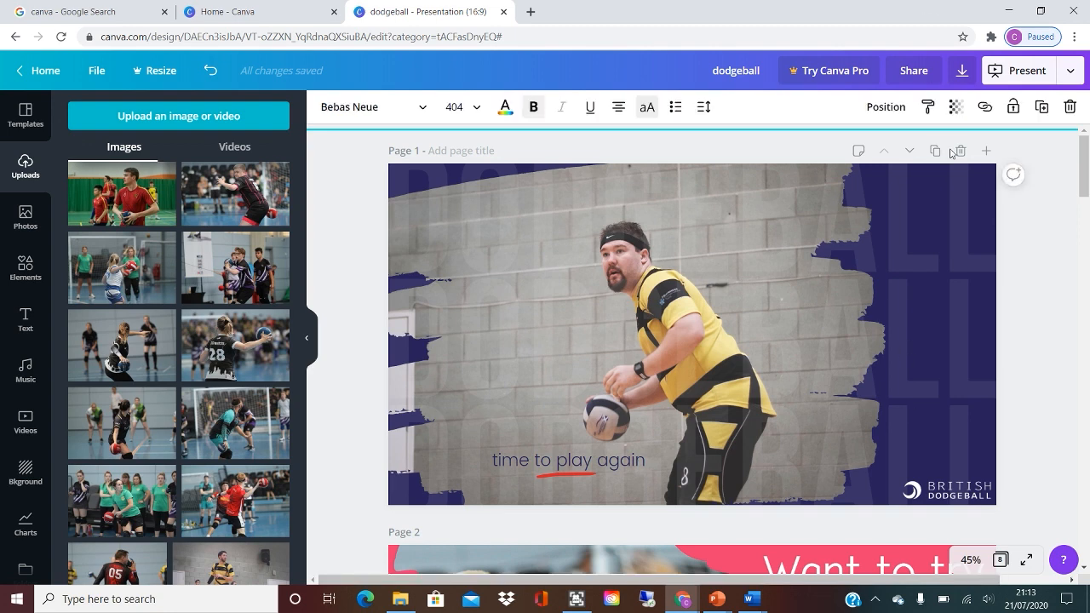
click(956, 106)
click(956, 106)
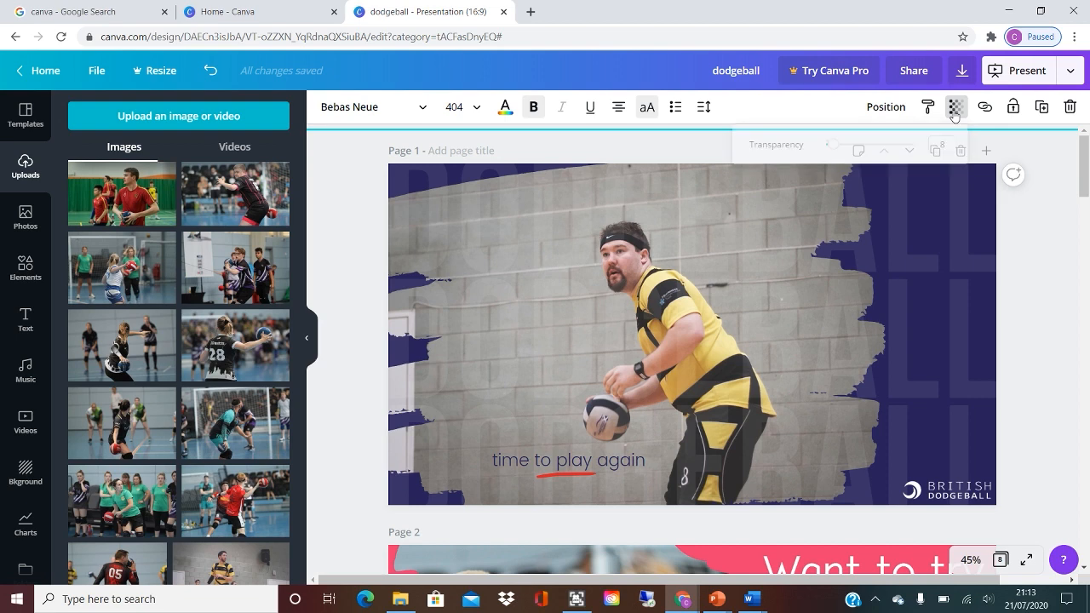
click(331, 265)
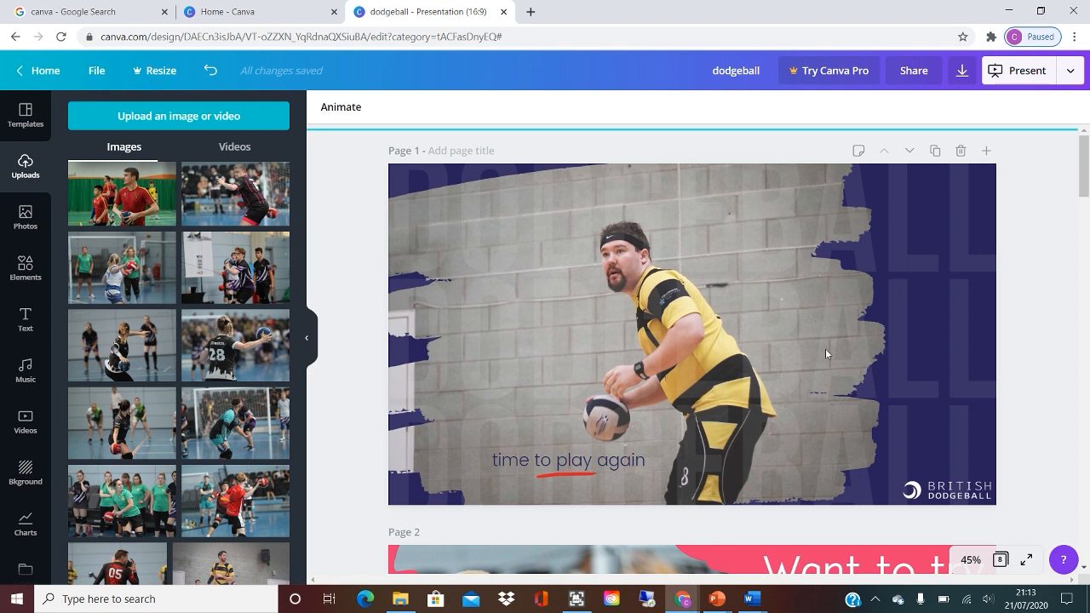
Add a three-stroke brush frame to page 2 and fill it with the uploaded photo of the player in red.
scroll(822, 338, down, 5)
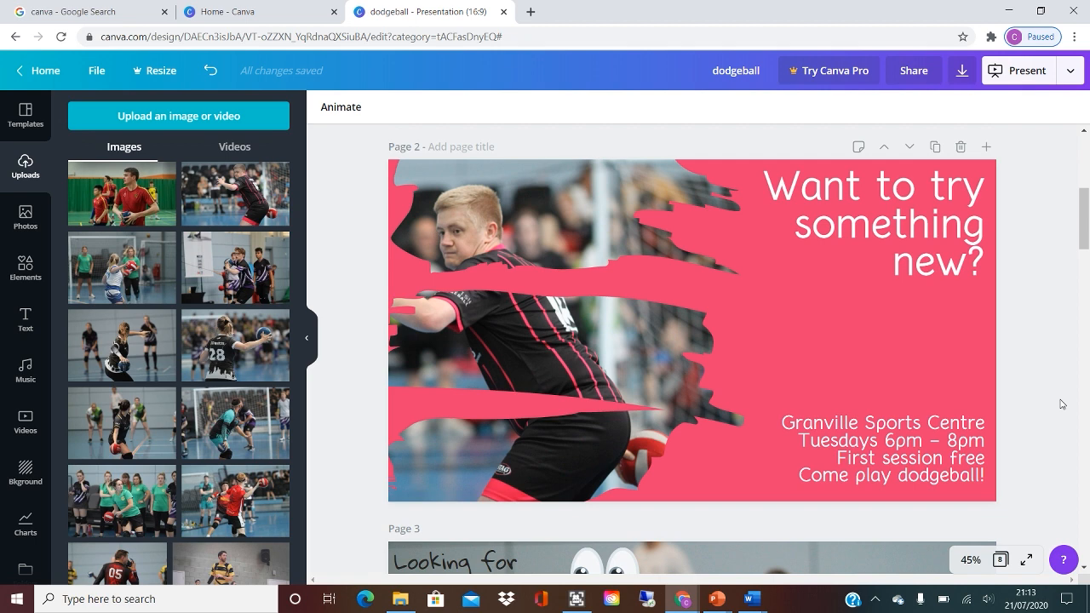
click(487, 309)
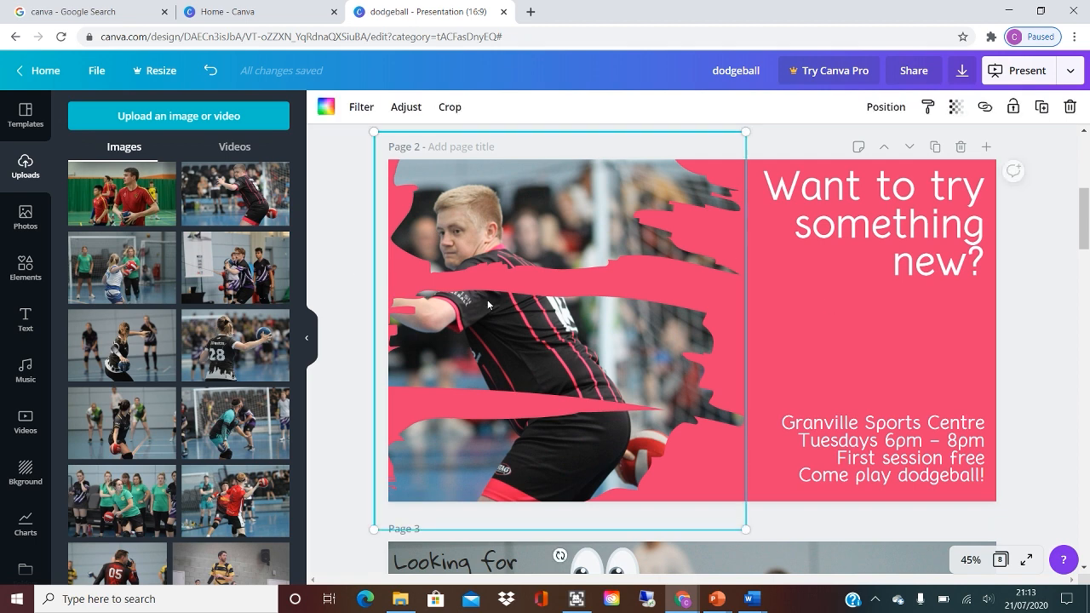
click(26, 269)
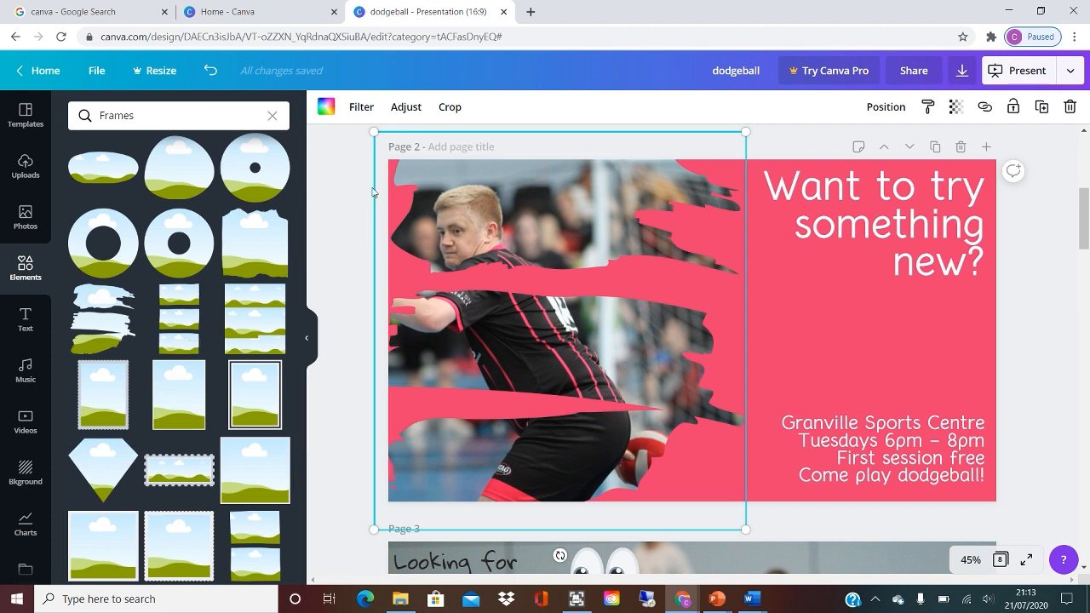
scroll(99, 319, down, 1)
click(99, 319)
scroll(99, 318, down, 3)
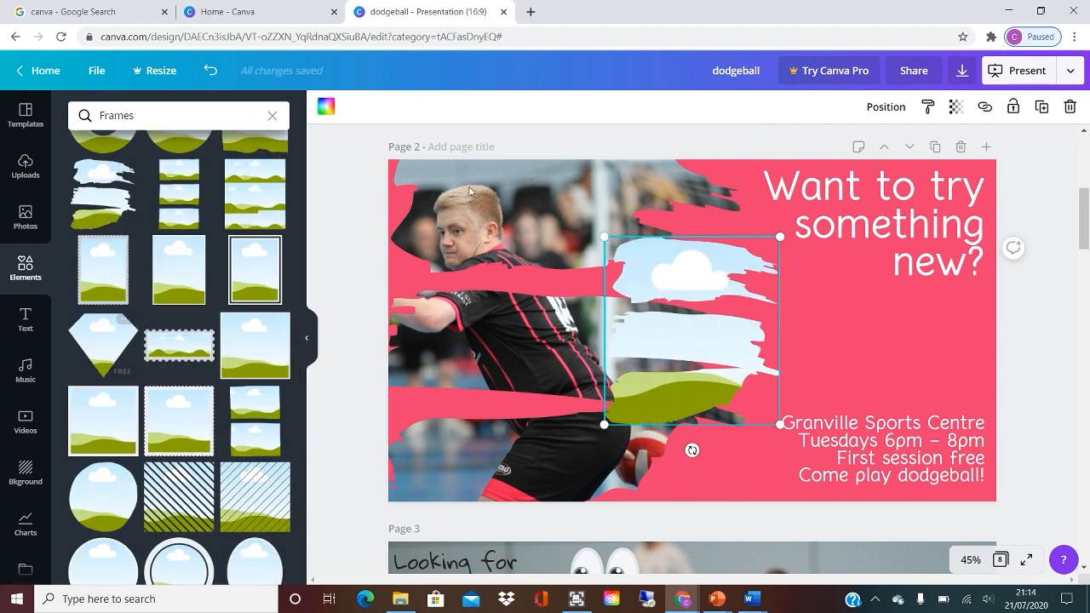
click(26, 163)
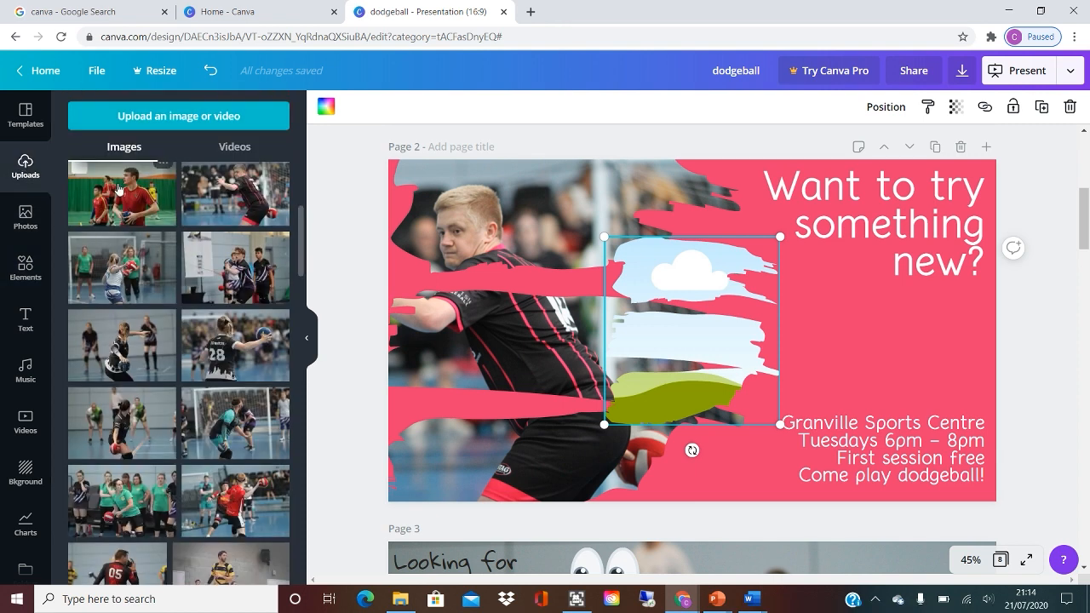
drag(162, 200, 645, 270)
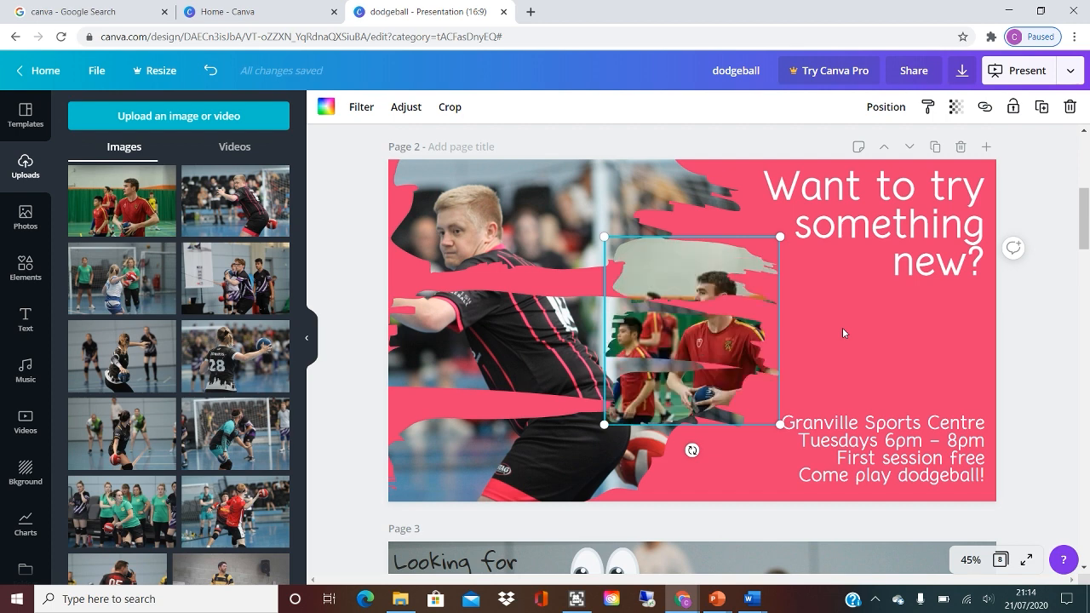
Move and enlarge the new photo frame on page 2, and adjust how the photo sits inside it.
drag(673, 269, 760, 277)
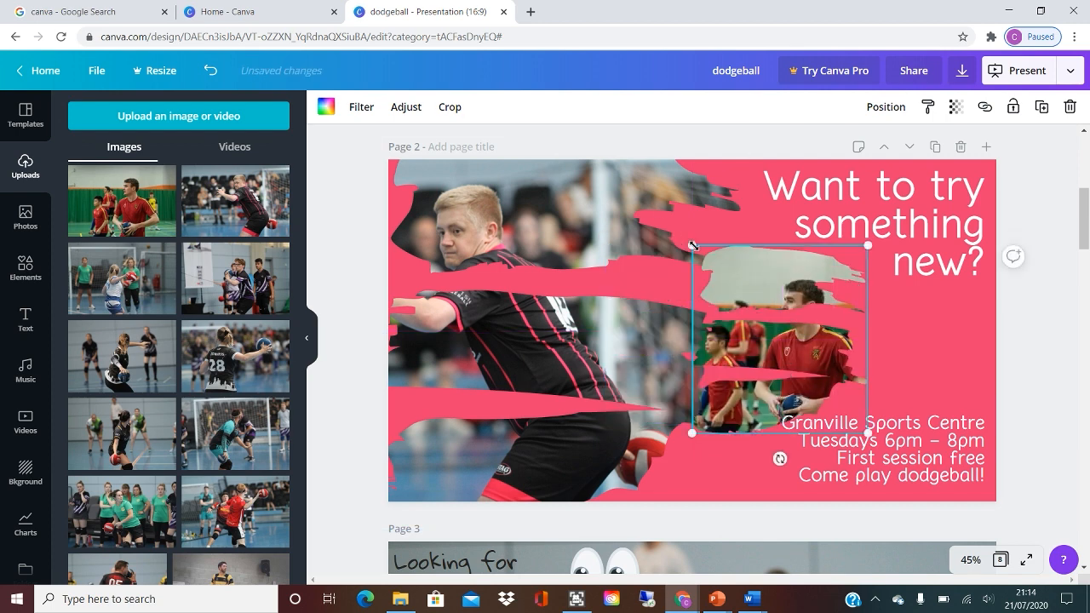
drag(691, 245, 593, 139)
double_click(656, 200)
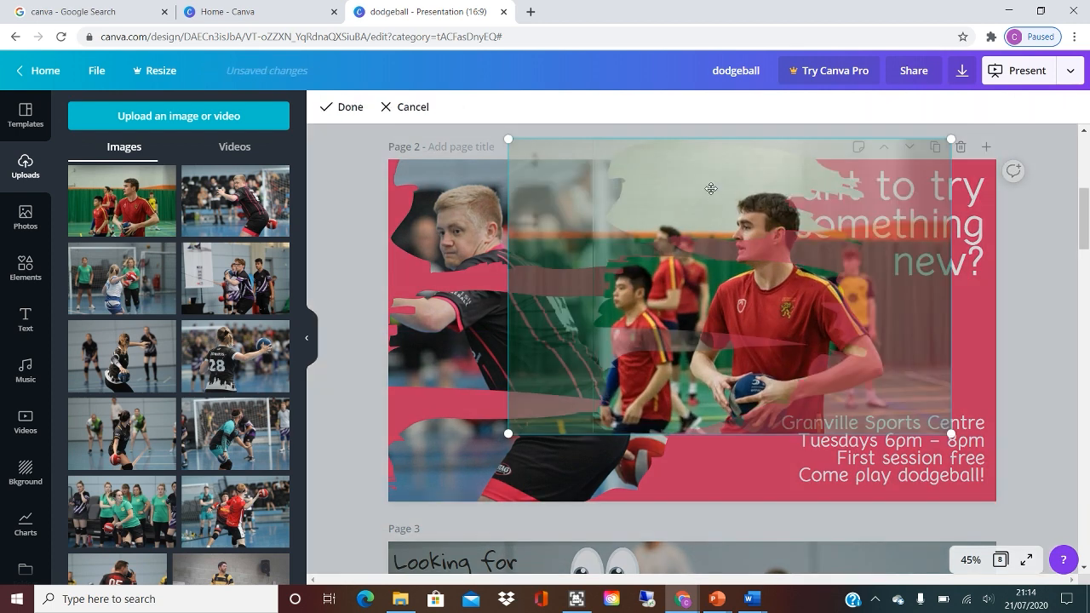
click(966, 328)
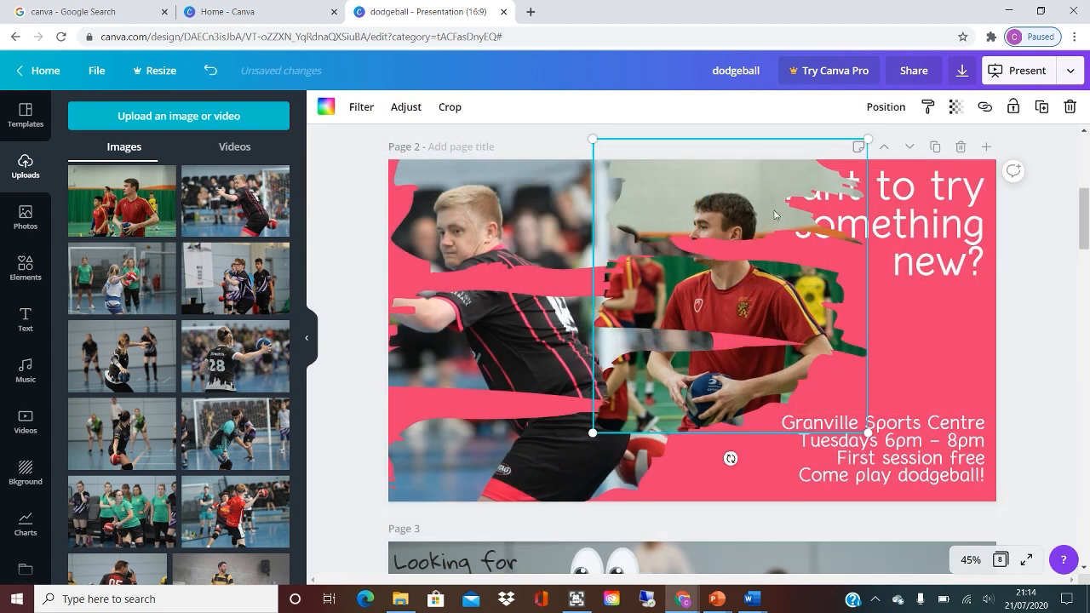
Delete the newly added brush-stroke photo frame from page 2.
key(Delete)
key(Delete)
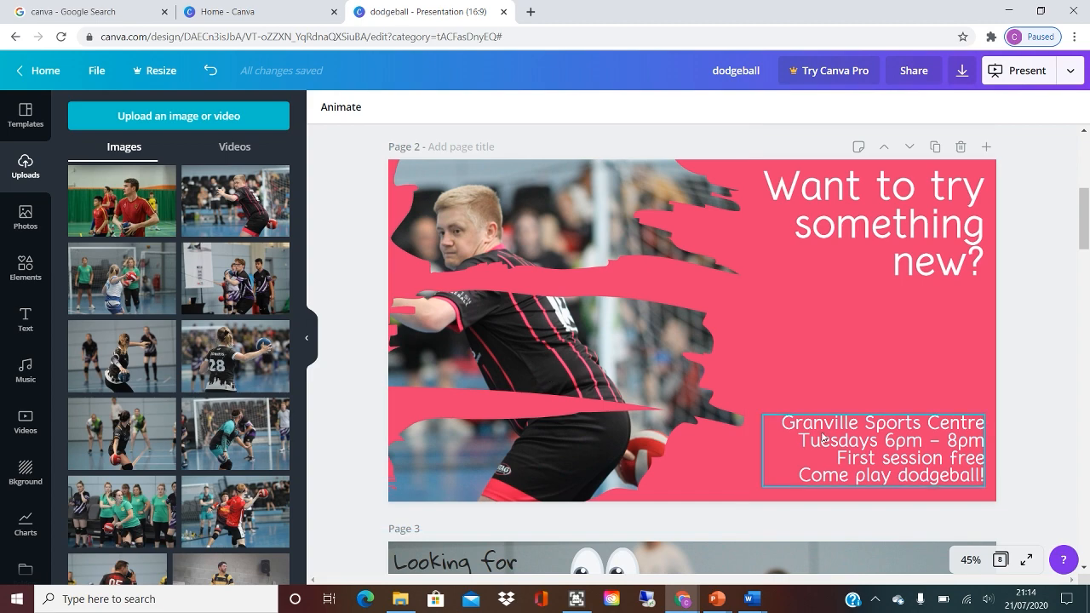
Review the female player recruitment design on page 3 and the Facebook promotion on page 4.
scroll(822, 438, down, 5)
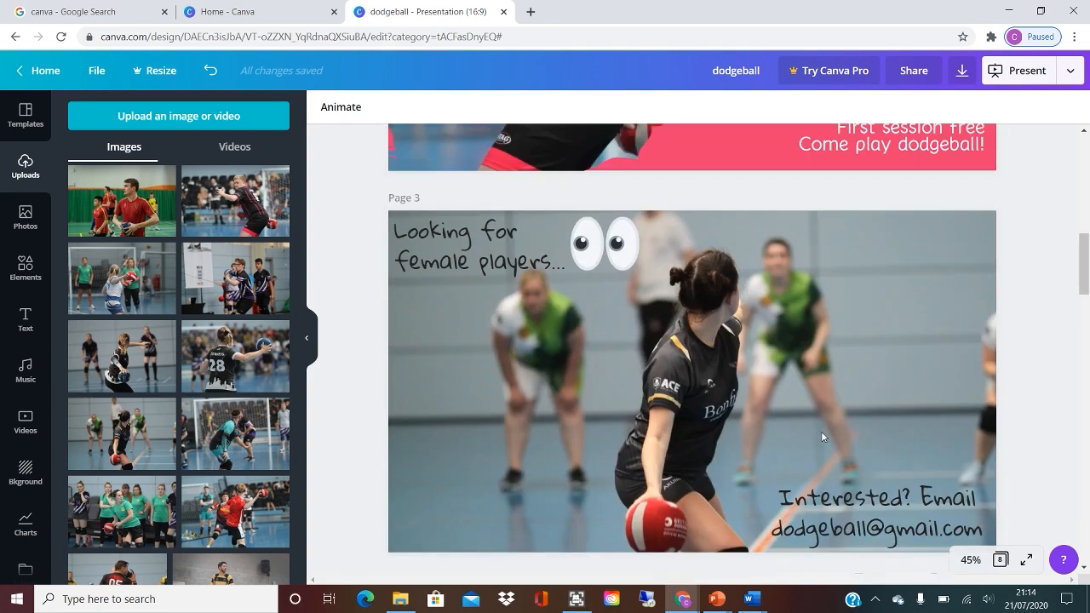
scroll(823, 438, up, 5)
scroll(823, 438, down, 4)
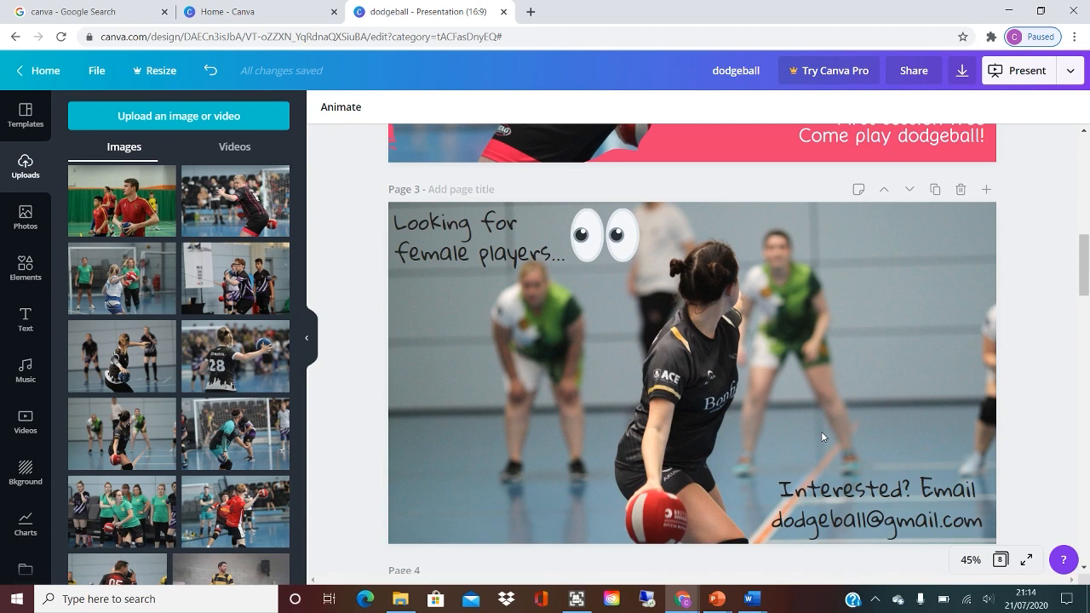
scroll(823, 436, down, 3)
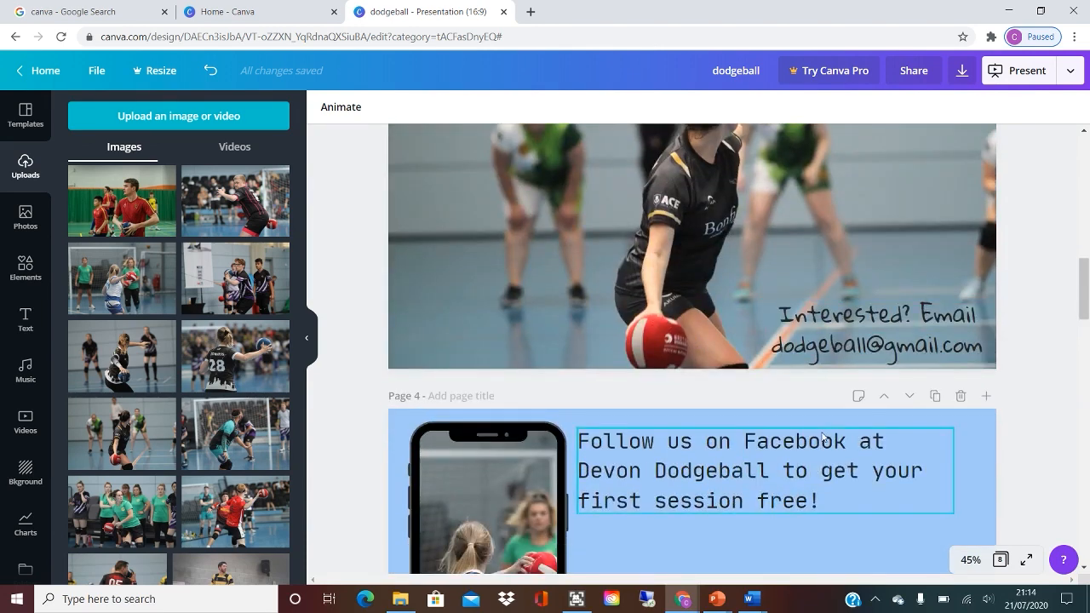
scroll(823, 436, up, 2)
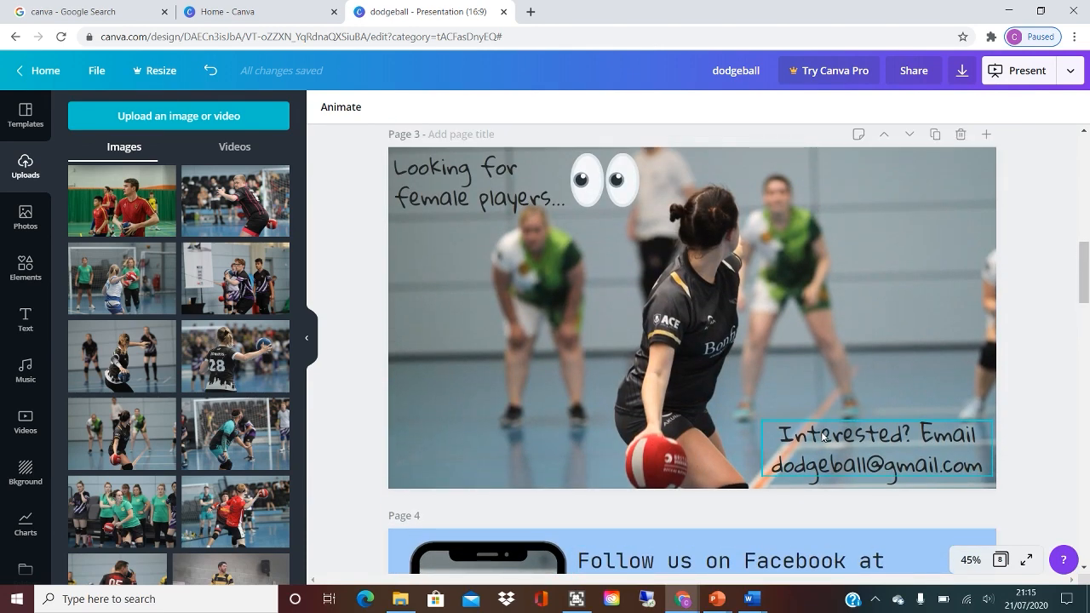
Search the elements library for FACEBOOK graphics to use on page 4.
scroll(823, 438, down, 5)
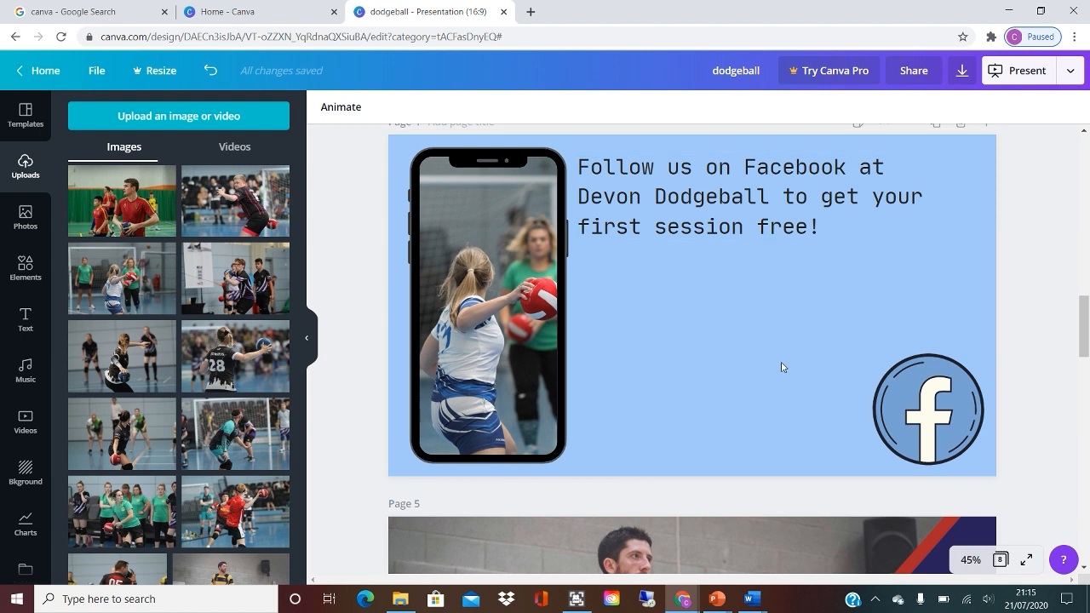
click(918, 398)
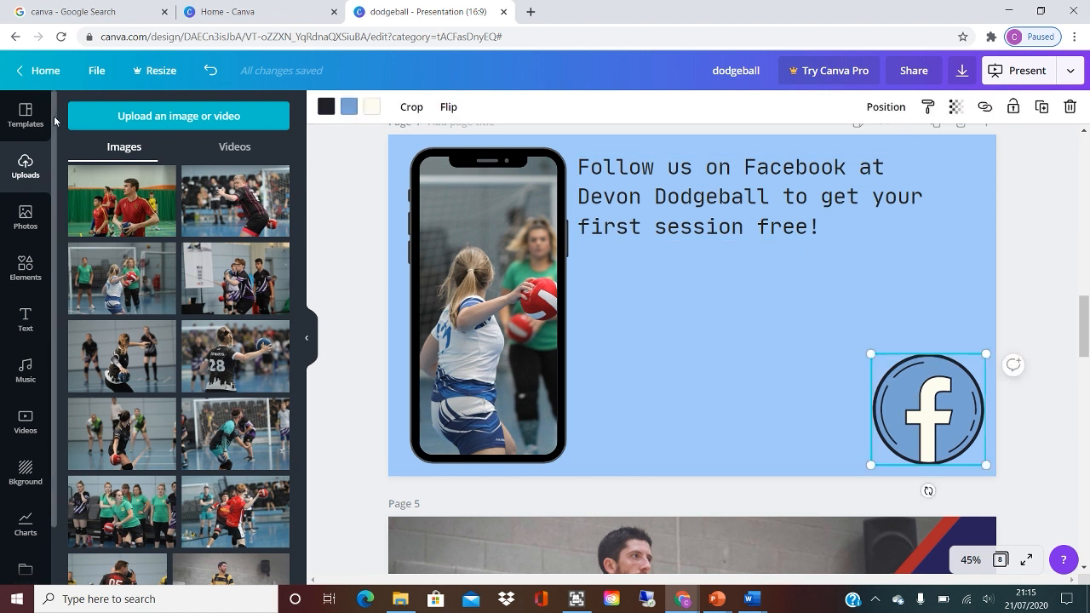
click(23, 279)
click(146, 115)
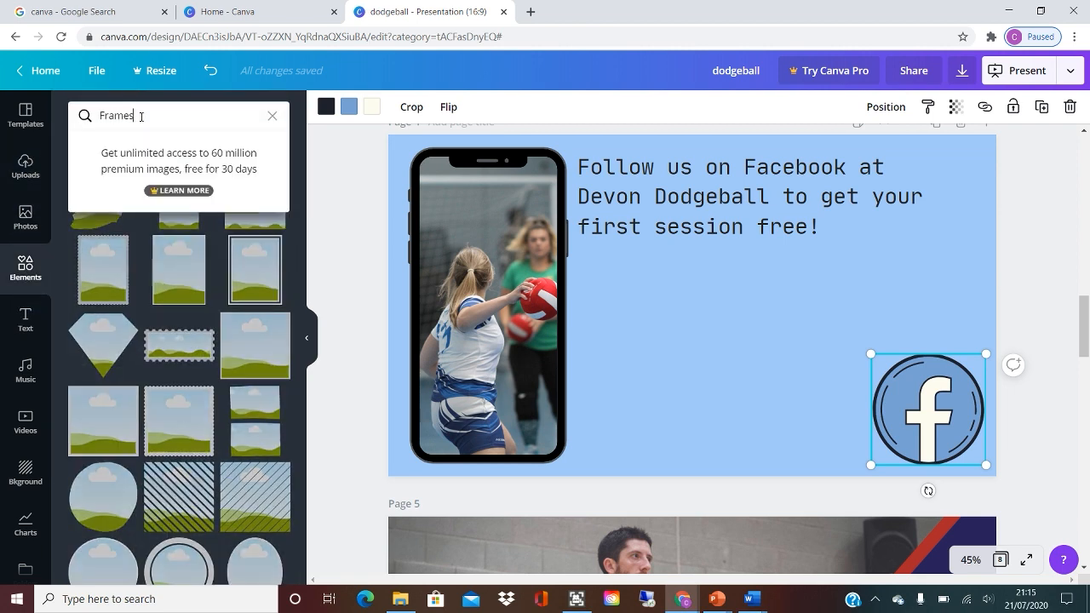
key(ctrl+a)
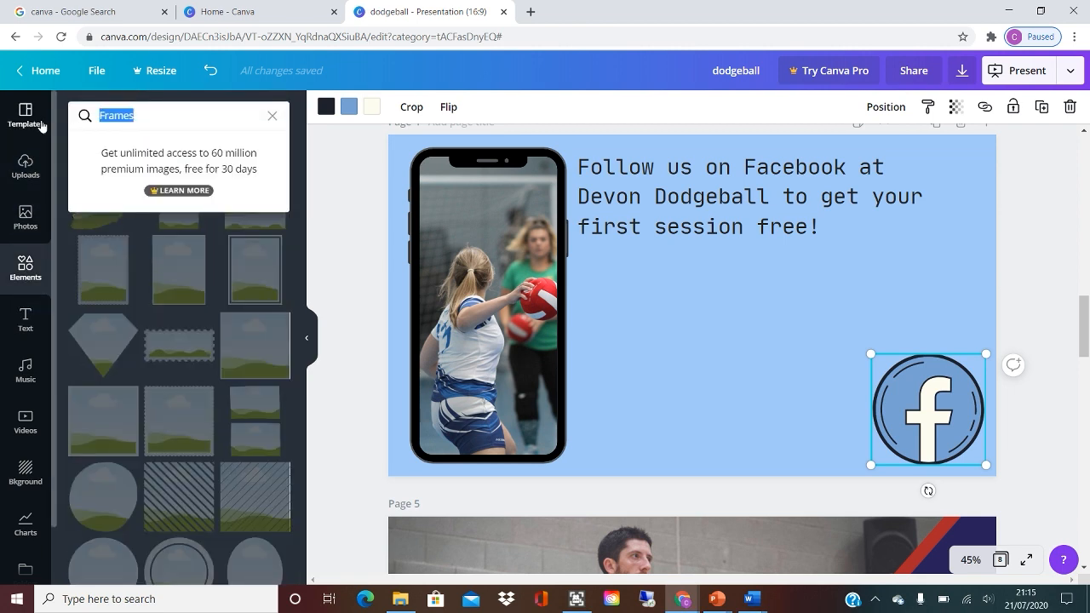
text(FACEBOOK)
key(Return)
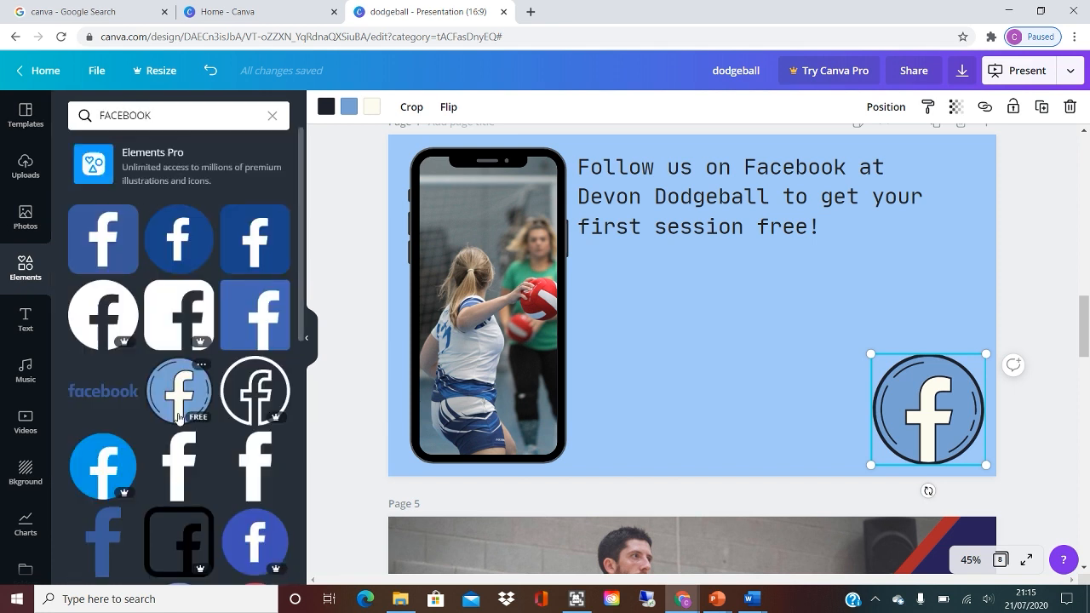
Try the facebook wordmark in white on page 4 and remove it.
click(103, 392)
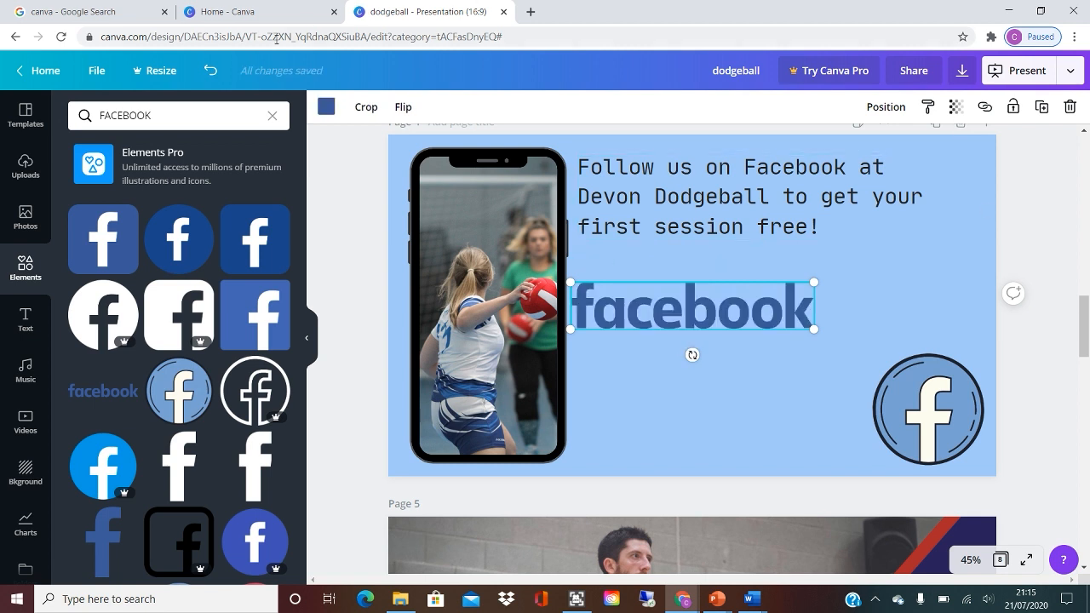
click(326, 106)
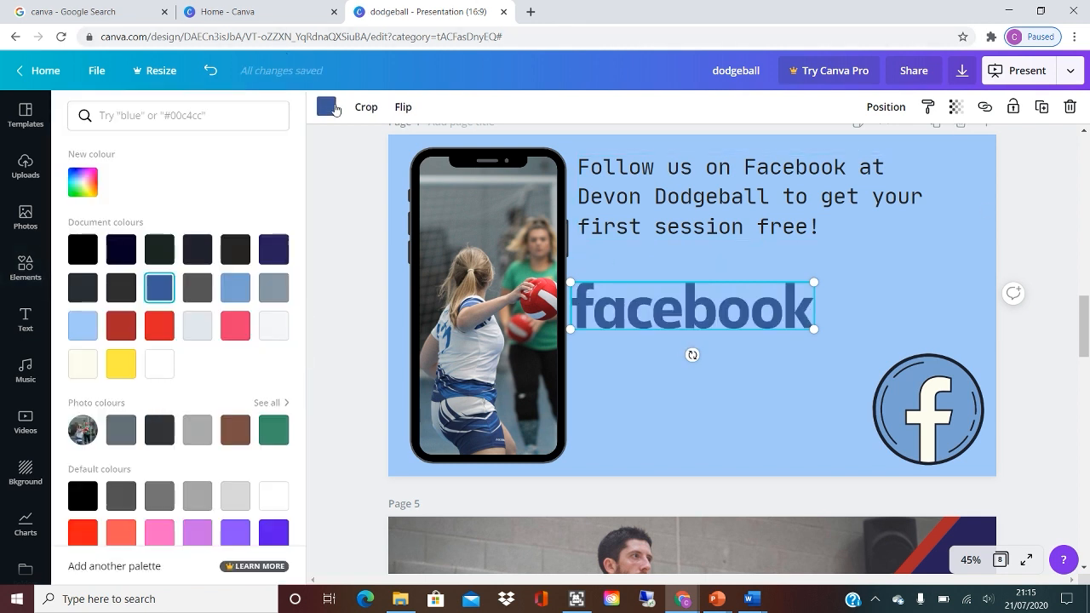
click(150, 368)
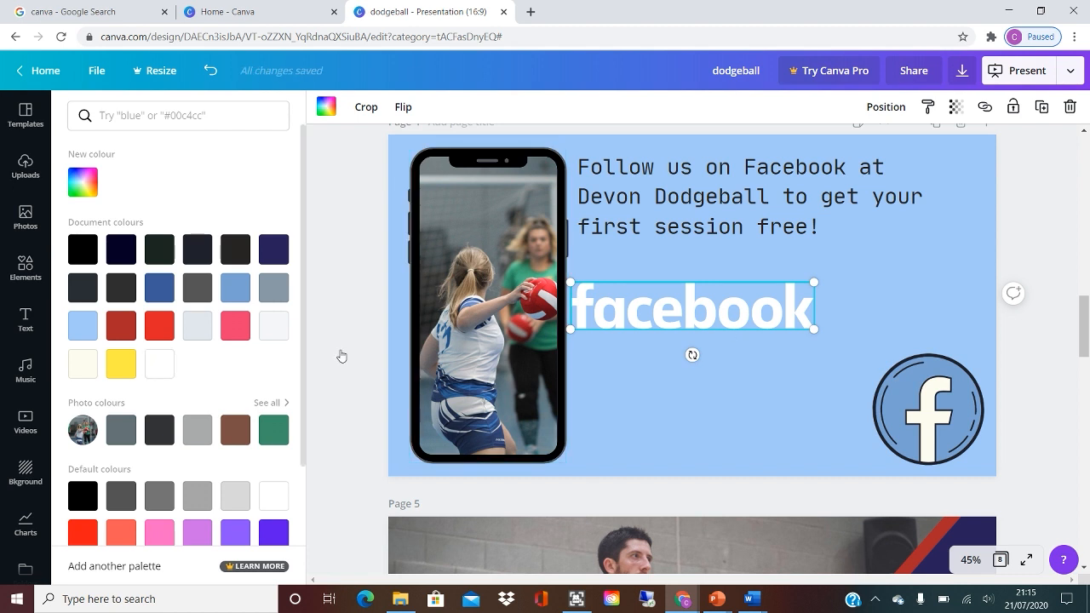
key(Delete)
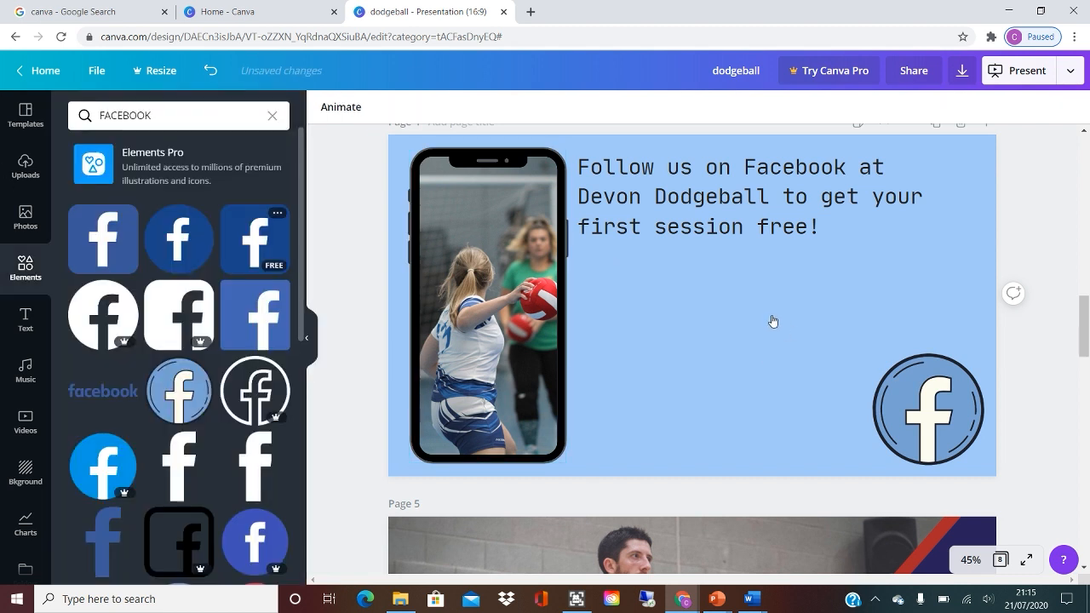
Examine the background colour choices for page 4, including the full set of photo colours.
click(773, 321)
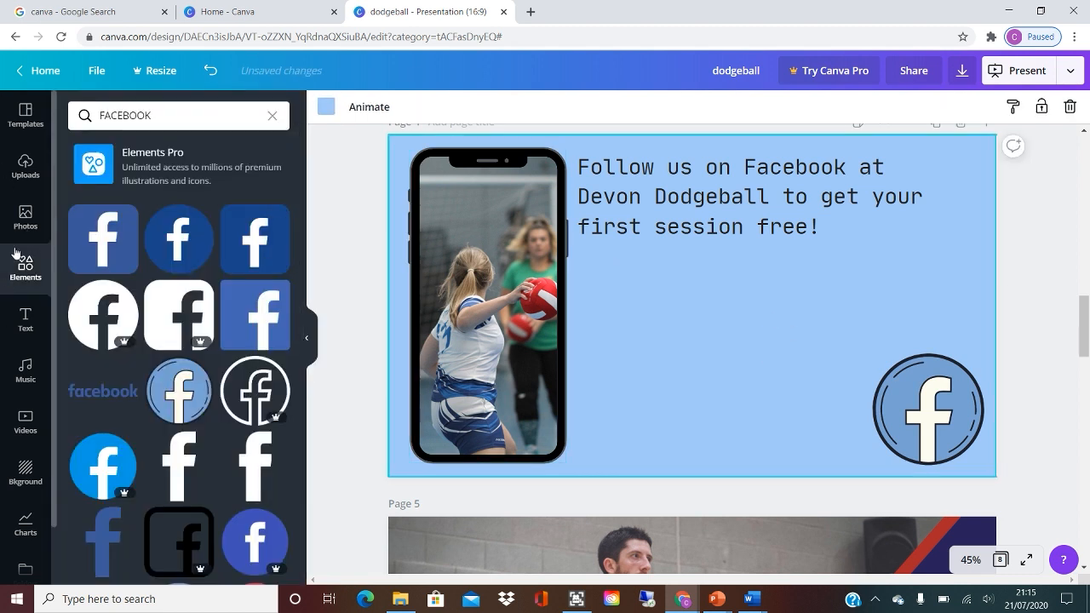
click(327, 106)
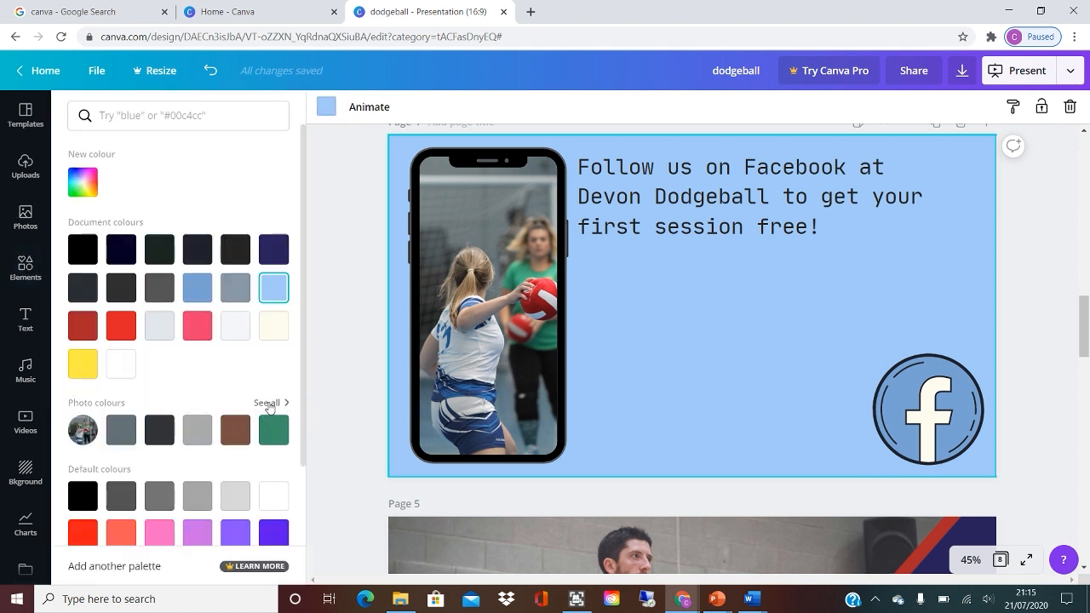
click(269, 404)
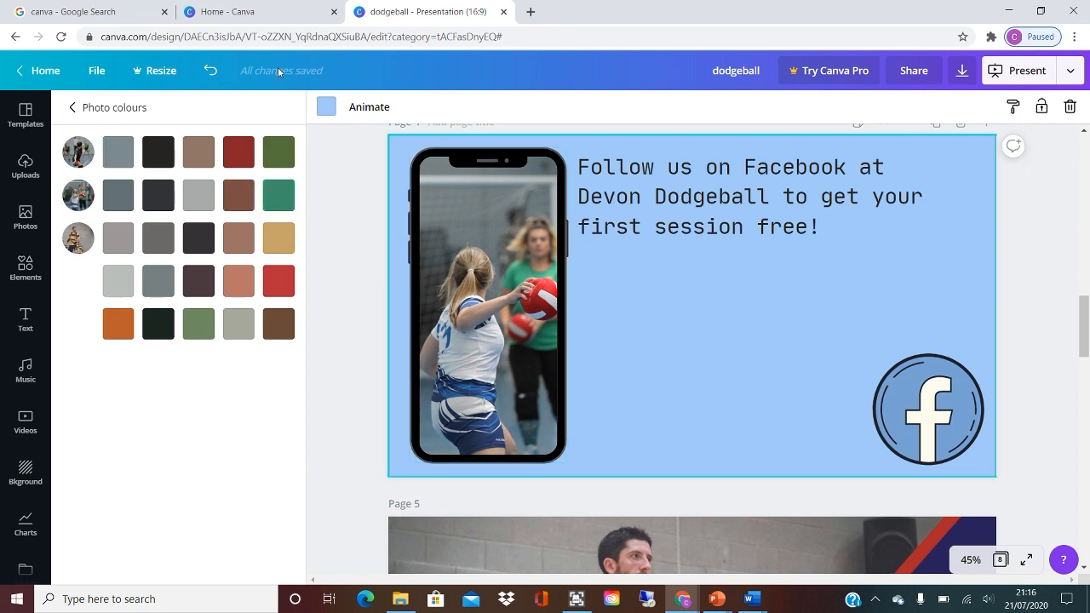
Check the animation styles available for page 4 and collapse the side panel.
click(499, 257)
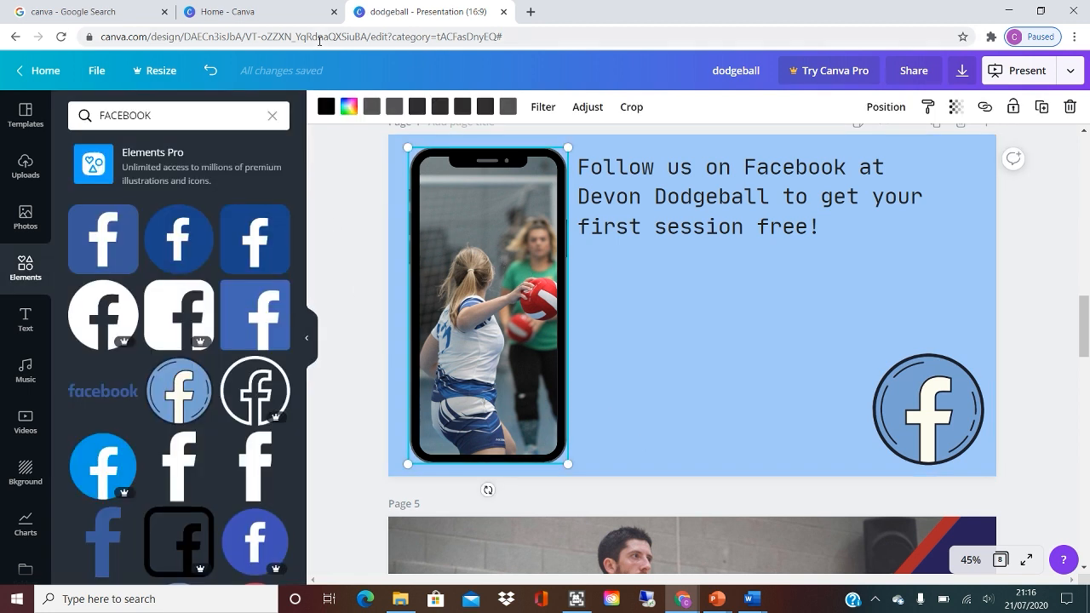
click(631, 353)
click(361, 106)
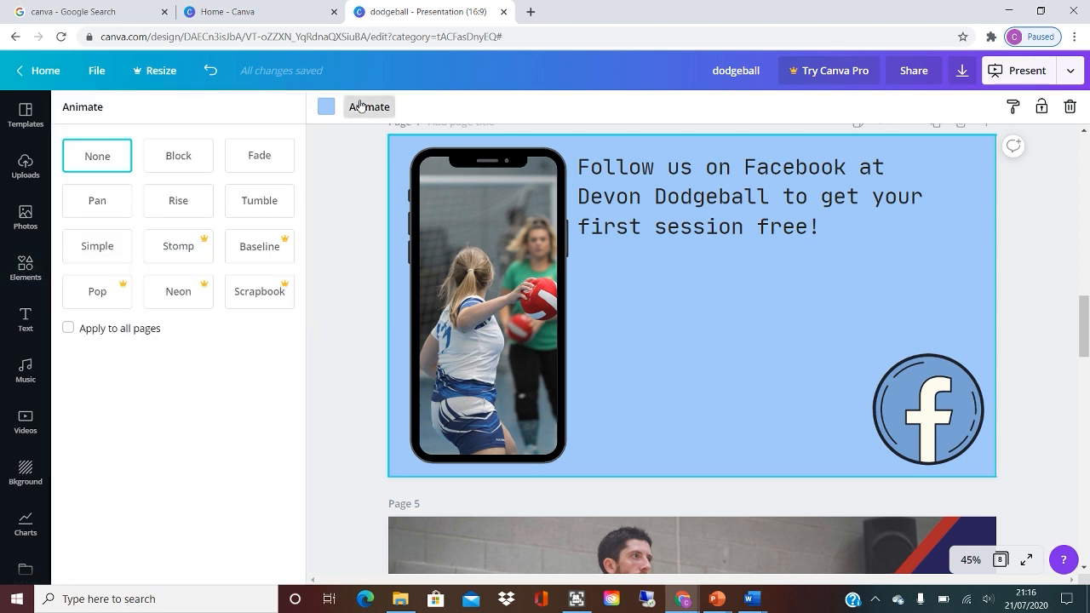
click(360, 106)
click(310, 336)
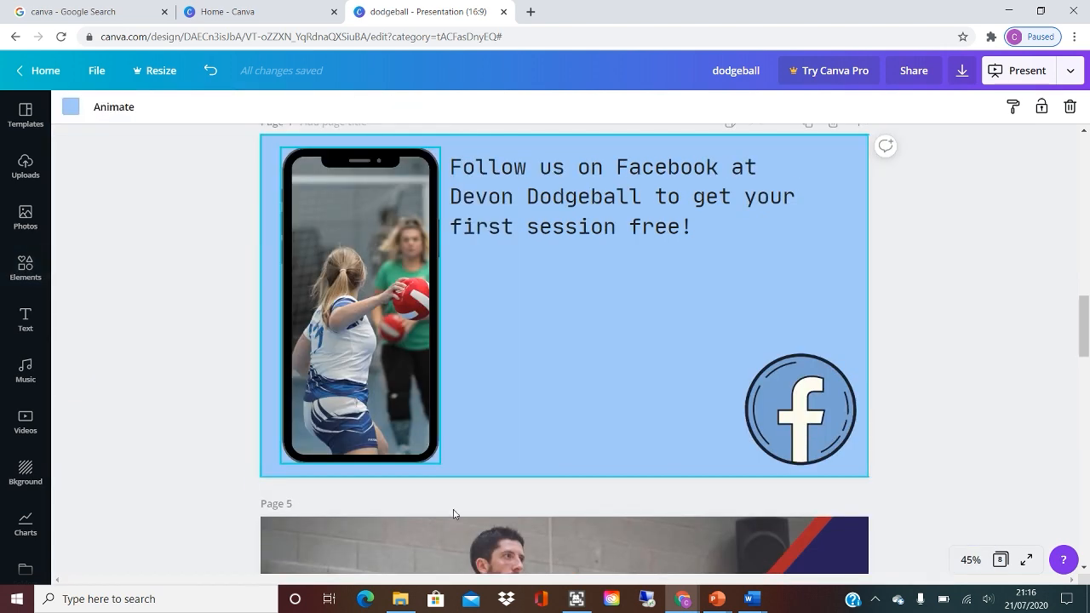
Review the team sport design on page 5, the Let's play DODGEBALL poster on page 6 and the match result on page 7.
scroll(453, 514, down, 5)
scroll(857, 302, up, 1)
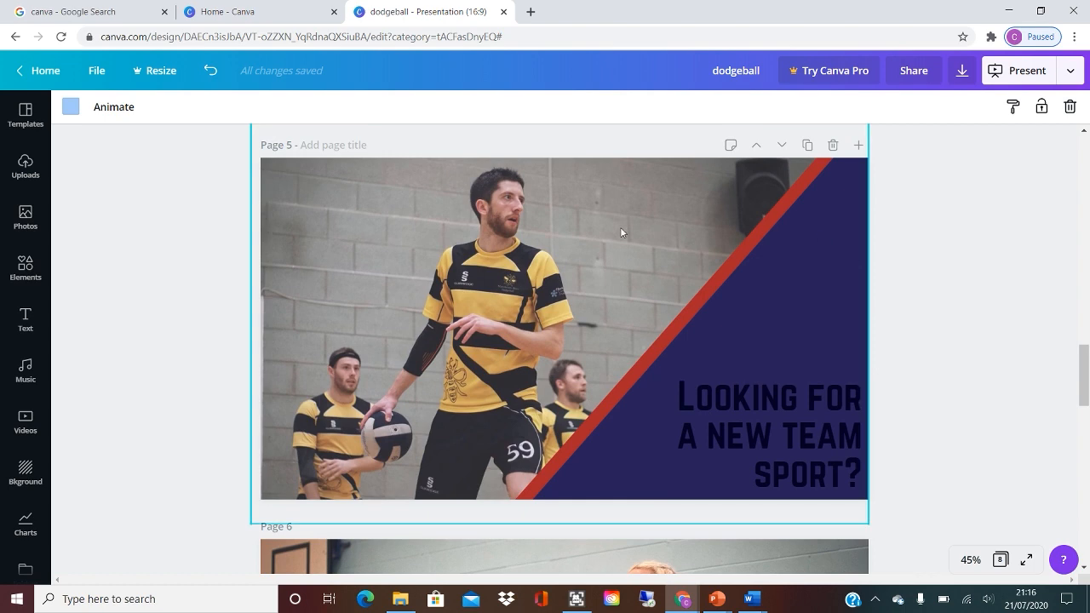
scroll(620, 226, down, 3)
scroll(620, 226, up, 2)
scroll(620, 226, down, 4)
scroll(620, 227, up, 1)
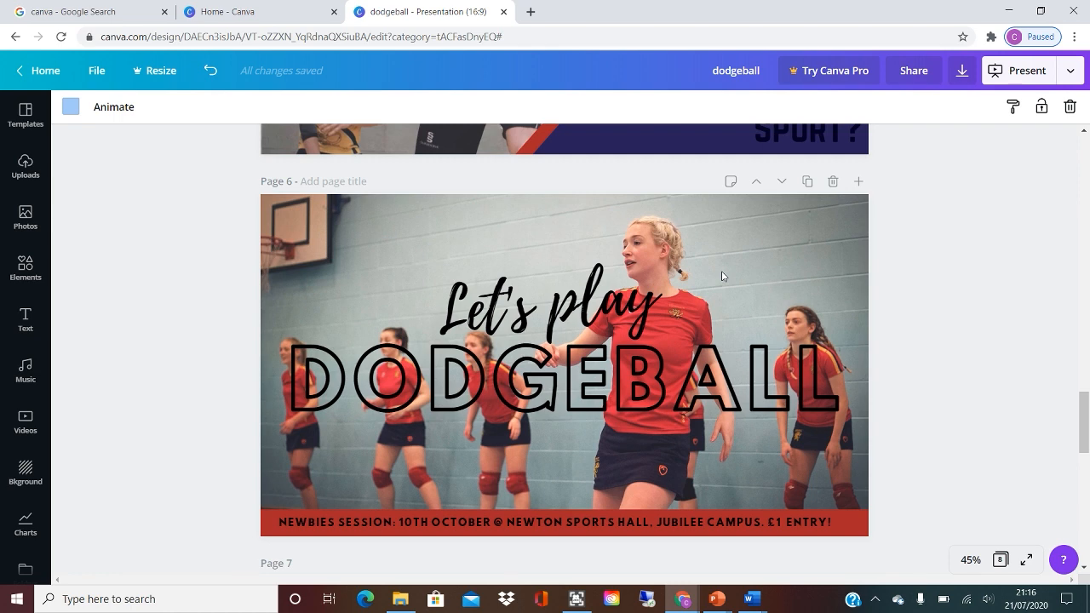
scroll(721, 276, down, 5)
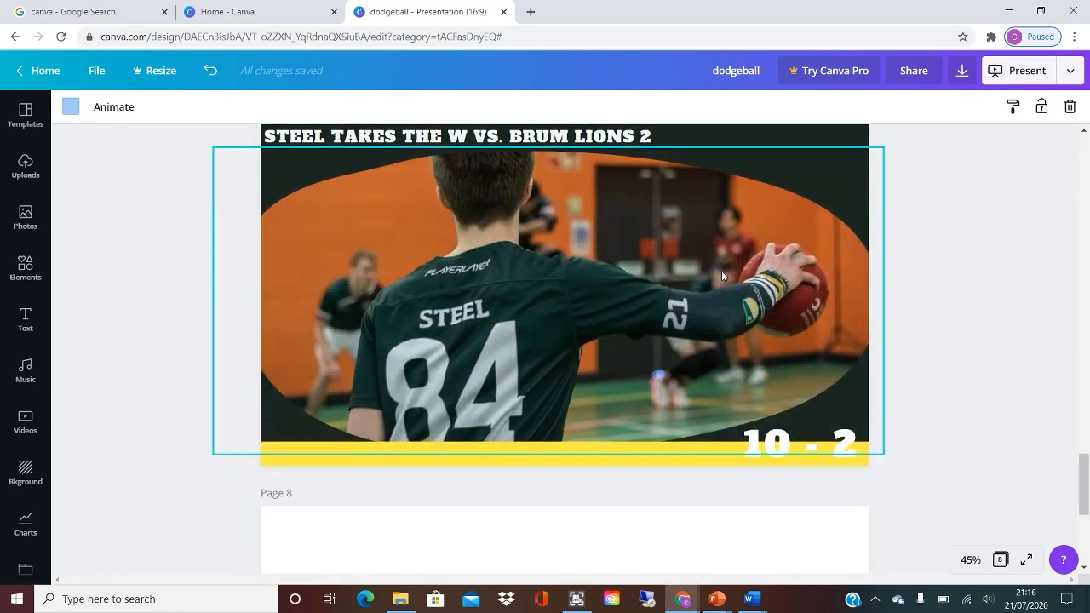
scroll(962, 321, up, 1)
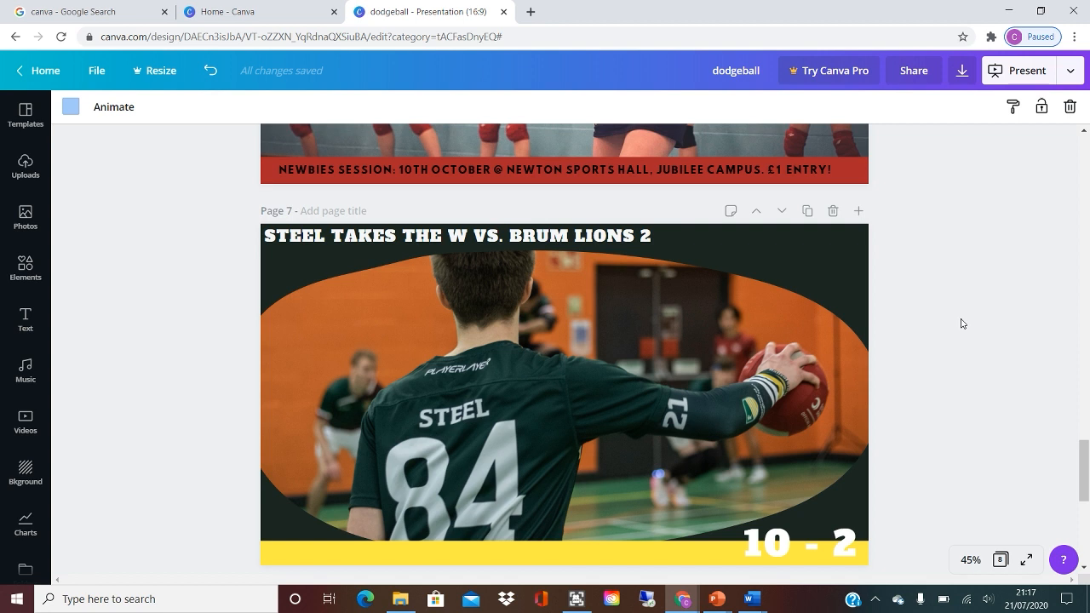
scroll(962, 324, down, 1)
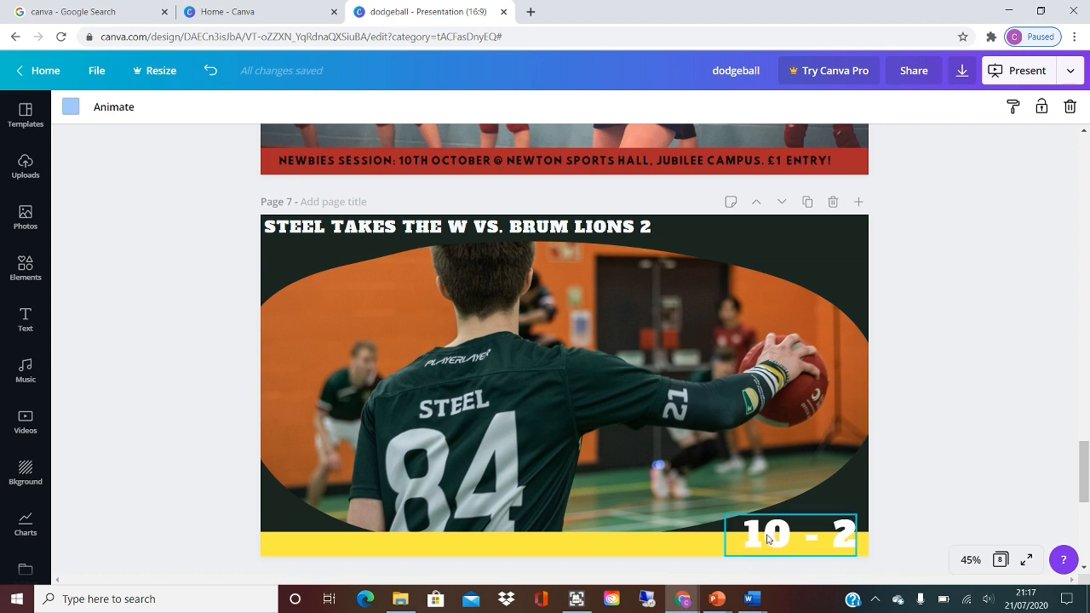
Duplicate the match result on page 7 and change the score on the copy to 4 - 12.
click(806, 202)
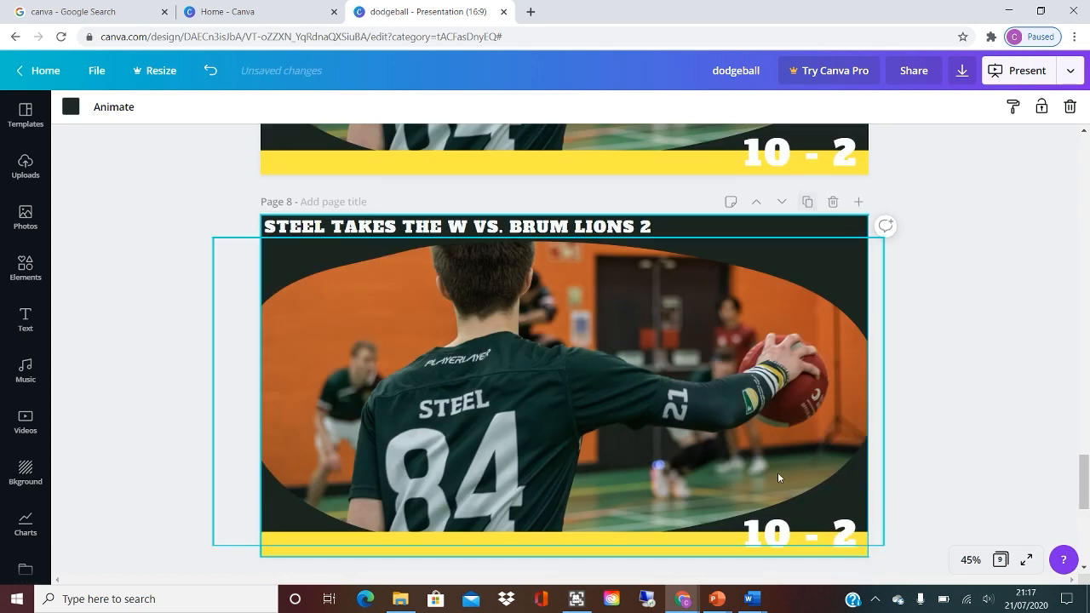
click(767, 535)
double_click(766, 534)
text(4)
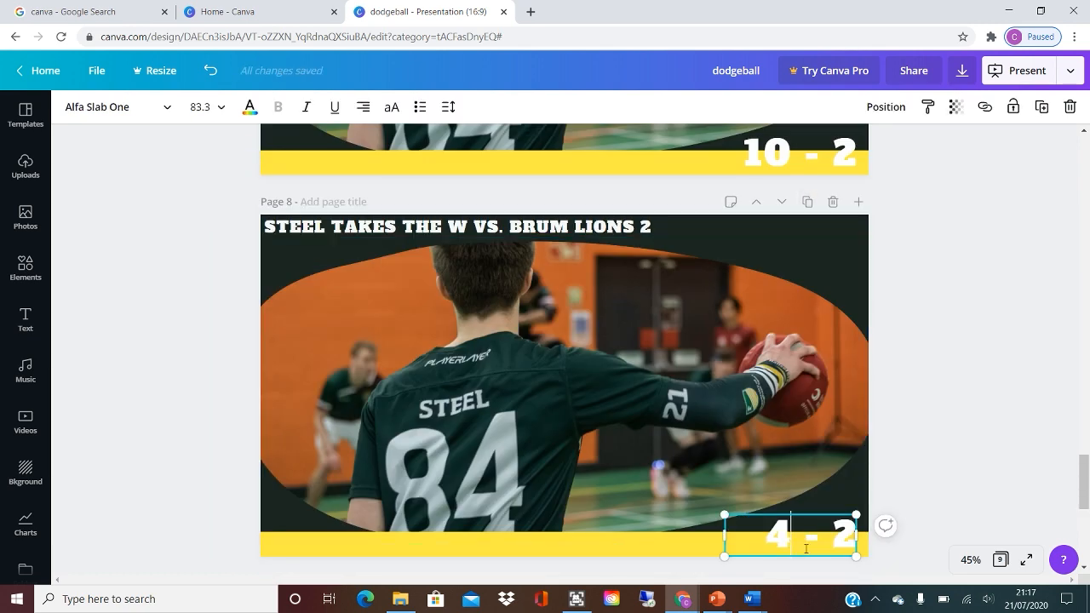
double_click(849, 535)
text(12)
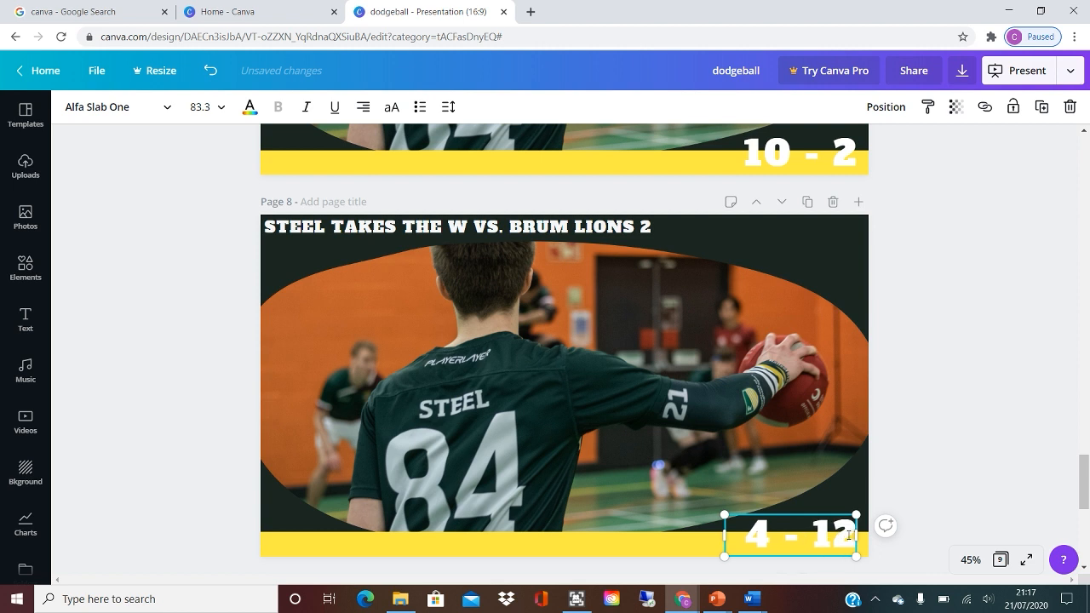
Replace the opponent in page 8's headline with MINOTAURS 2NDS and widen the text box so the headline fits on one line.
click(534, 230)
drag(511, 227, 668, 233)
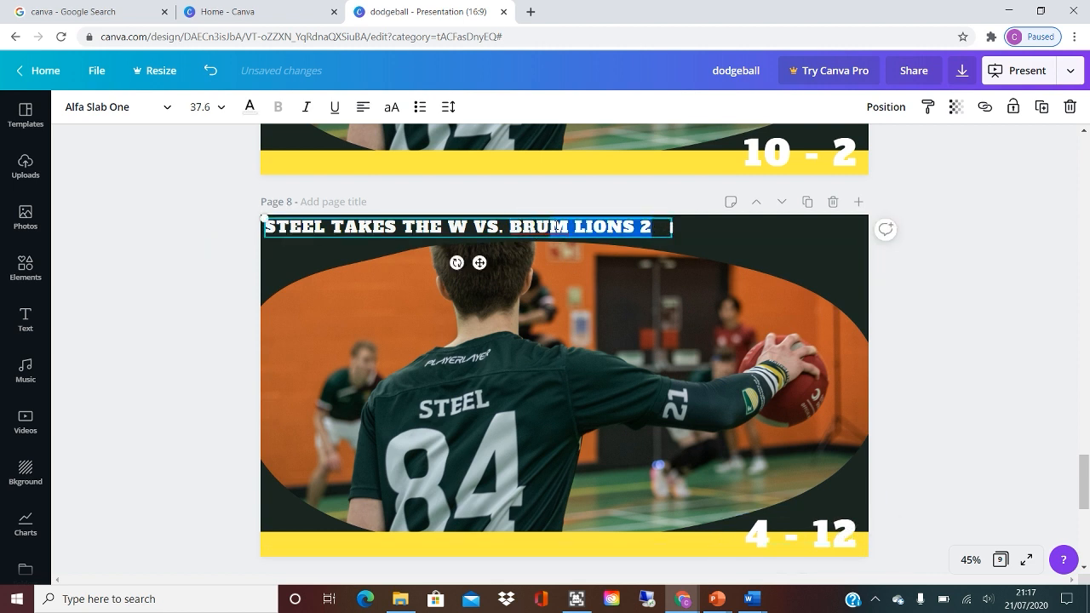
text(MINOTAUR)
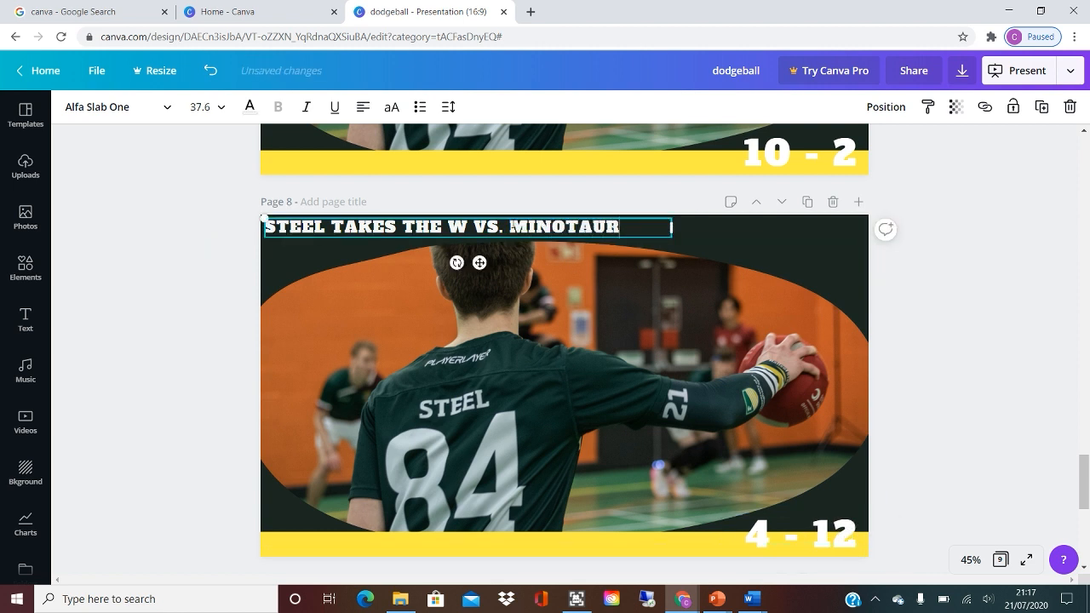
text(S 2NDS)
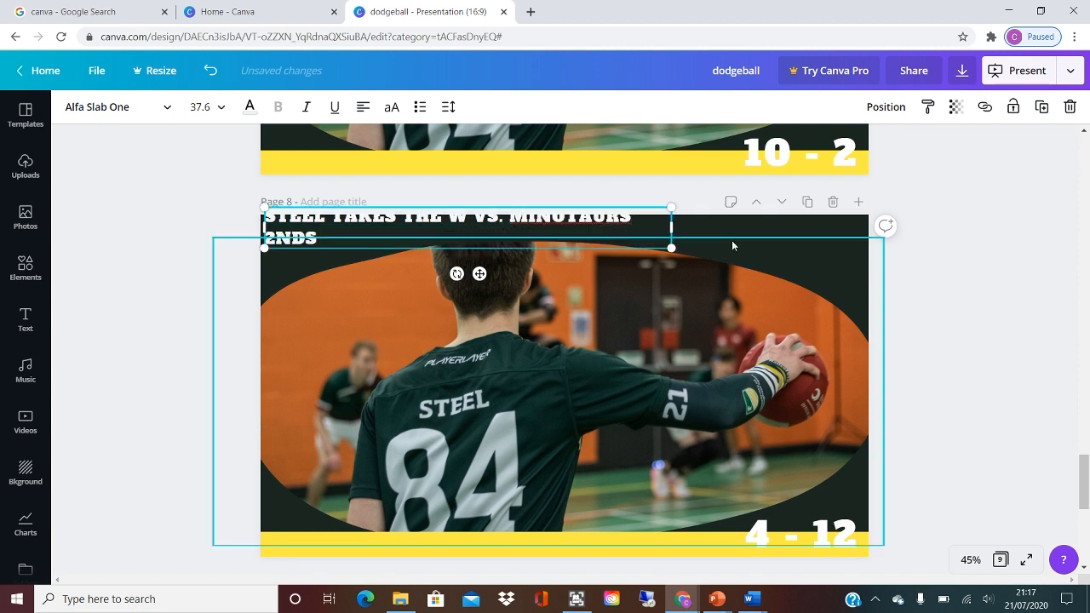
drag(676, 229, 725, 229)
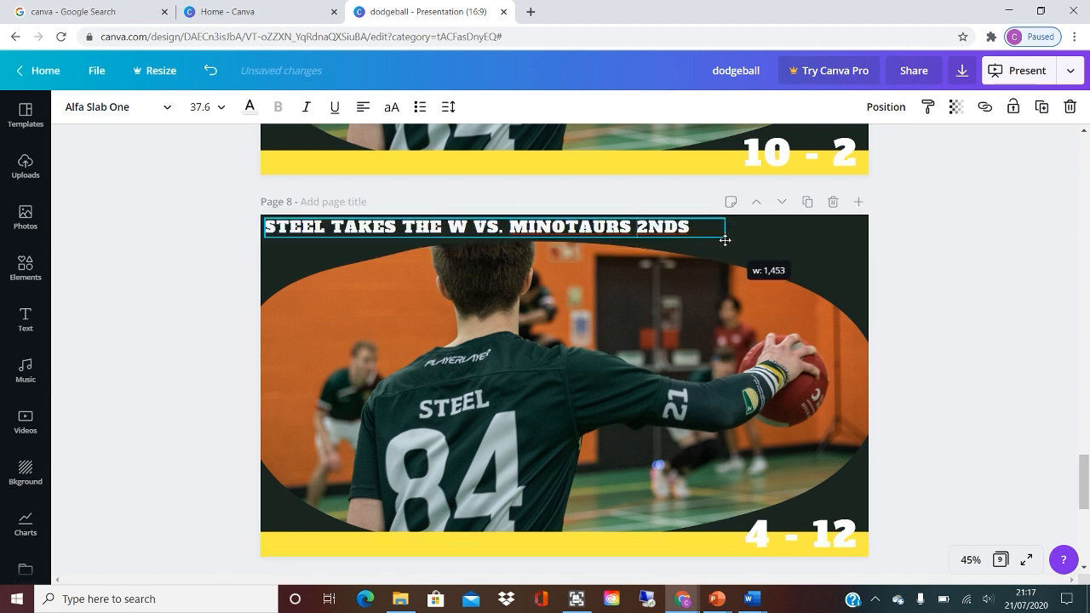
click(1000, 295)
Change the result wording in page 8's headline so it reads STEEL TAKES THE L VS. MINOTAURS 2NDS.
click(446, 226)
double_click(447, 226)
key(BackSpace)
key(BackSpace)
key(BackSpace)
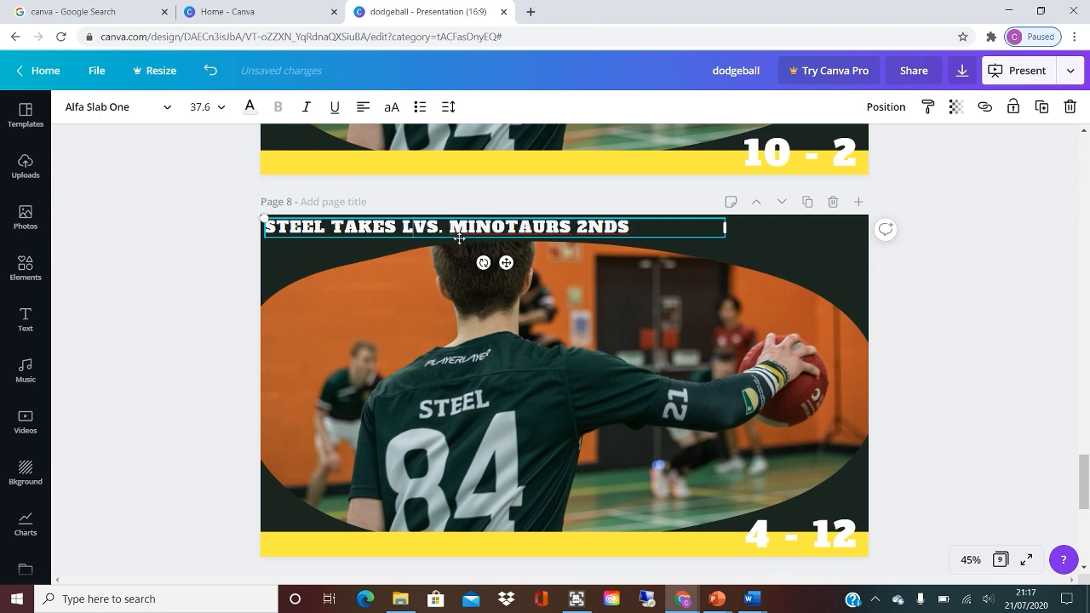
text(E L)
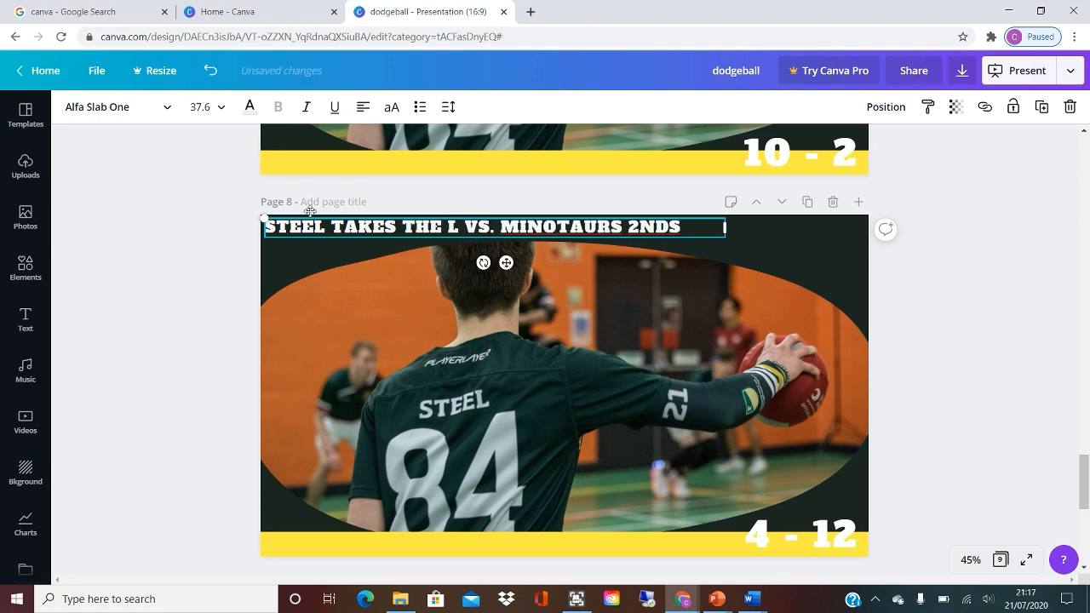
click(889, 527)
Review the match result pages, the team sport design on page 5, the blank page 9 and the uploaded dodgeball photos.
scroll(1033, 338, up, 4)
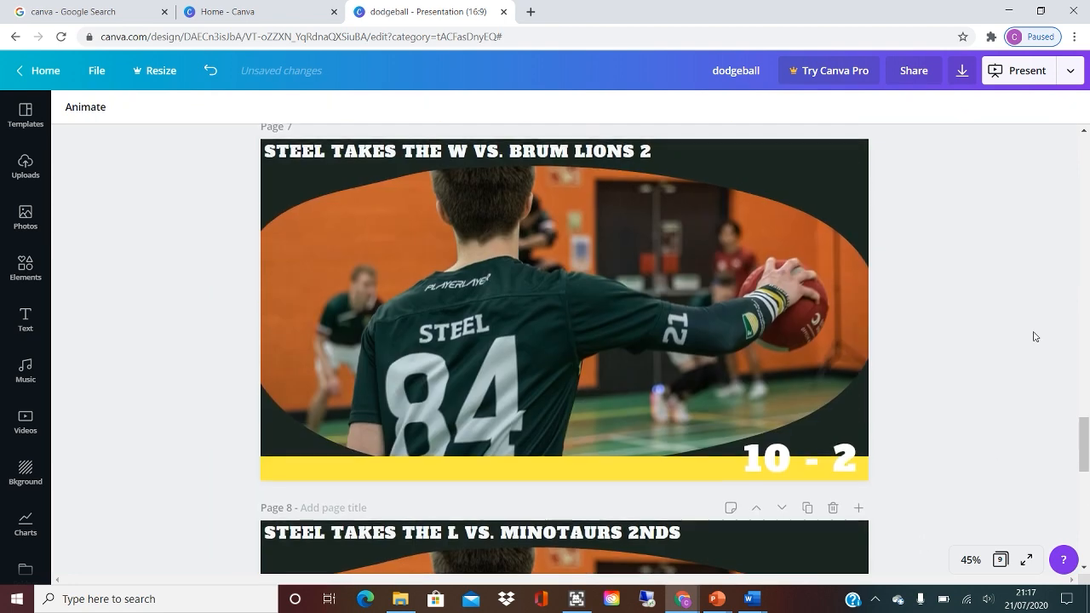
scroll(1034, 335, down, 9)
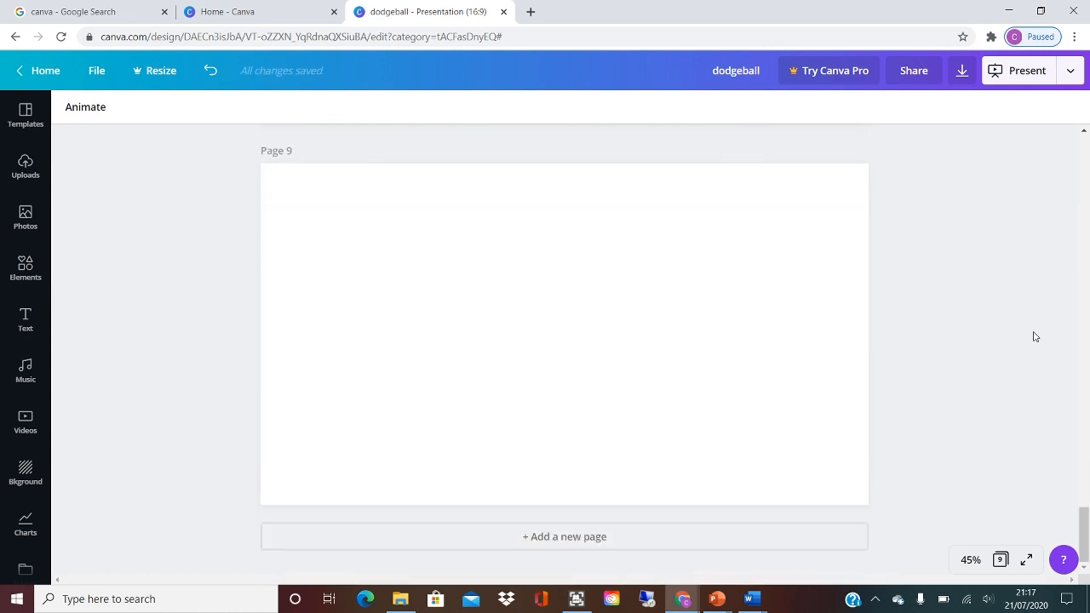
click(538, 388)
scroll(306, 305, up, 20)
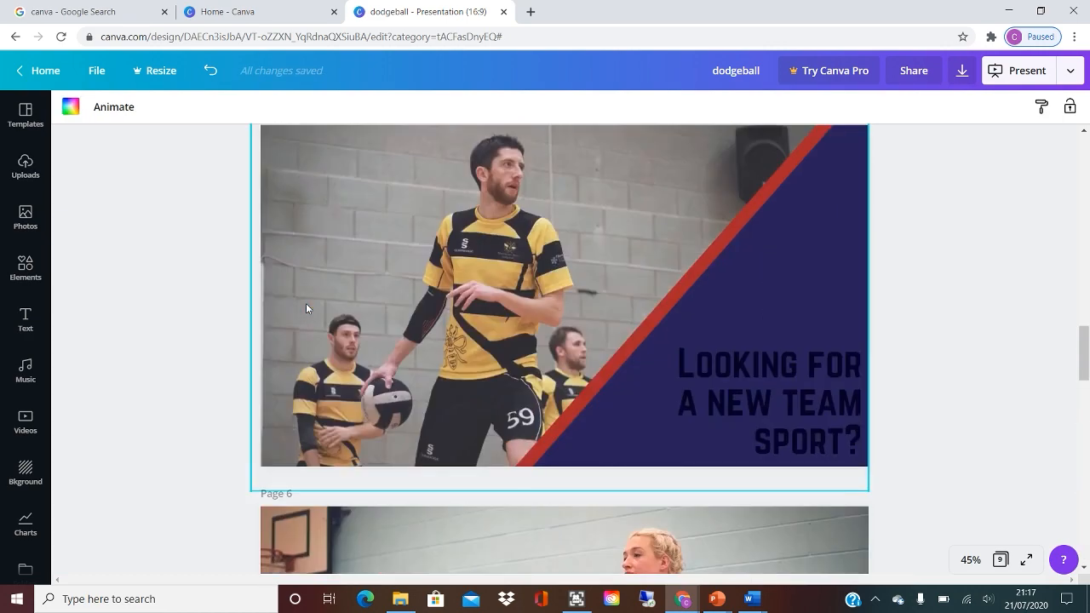
scroll(307, 308, down, 20)
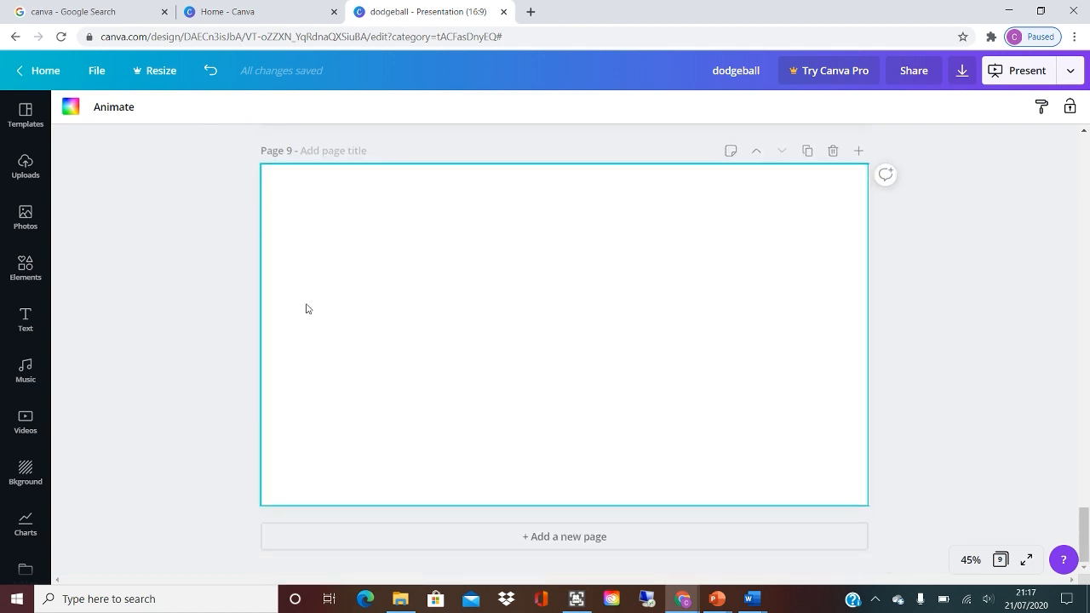
click(25, 164)
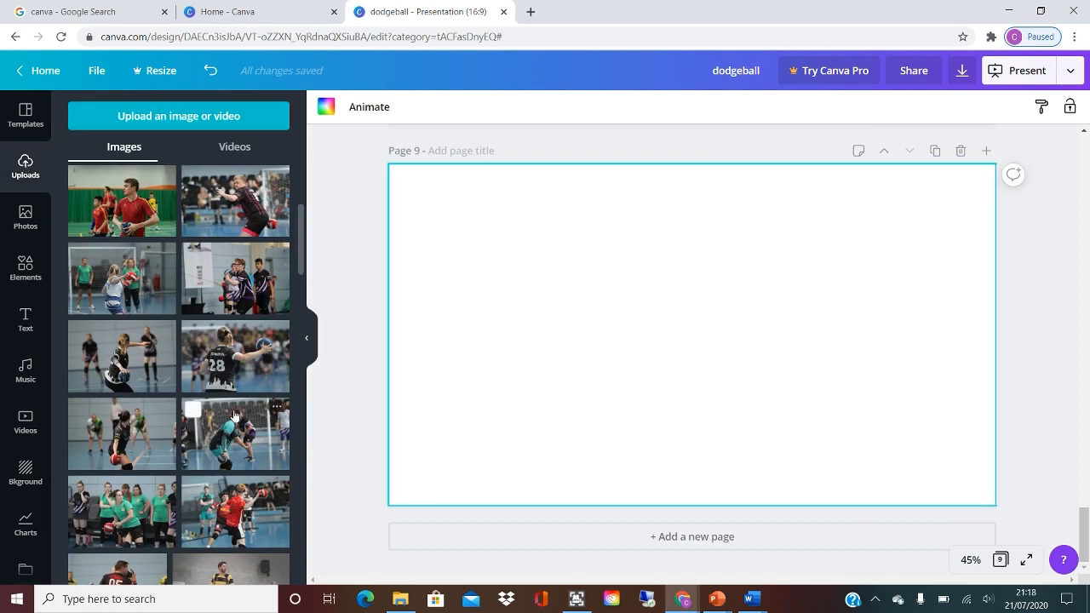
scroll(213, 294, down, 2)
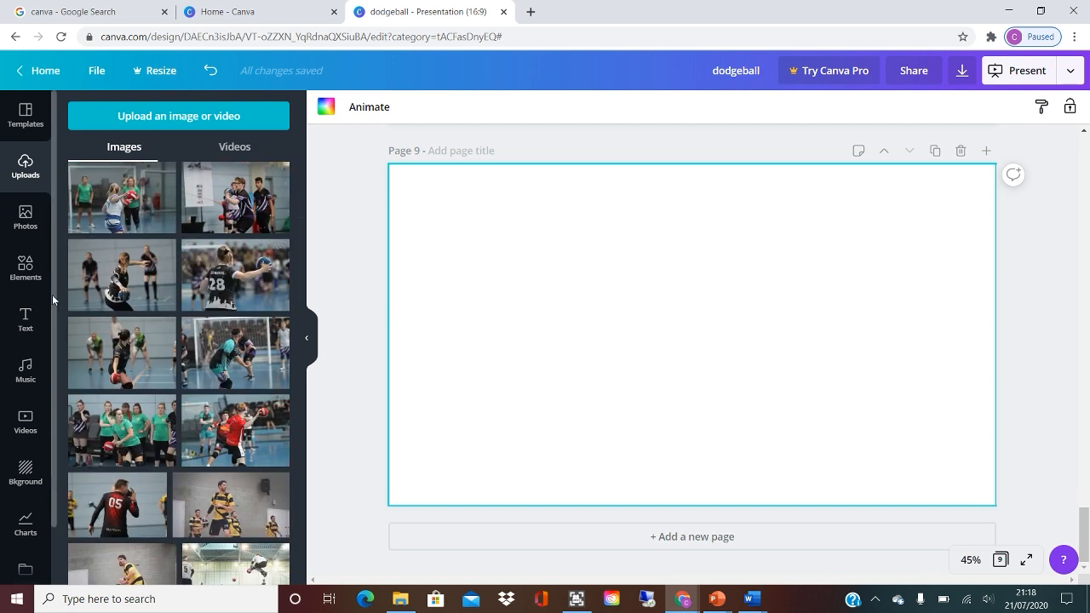
scroll(81, 383, down, 1)
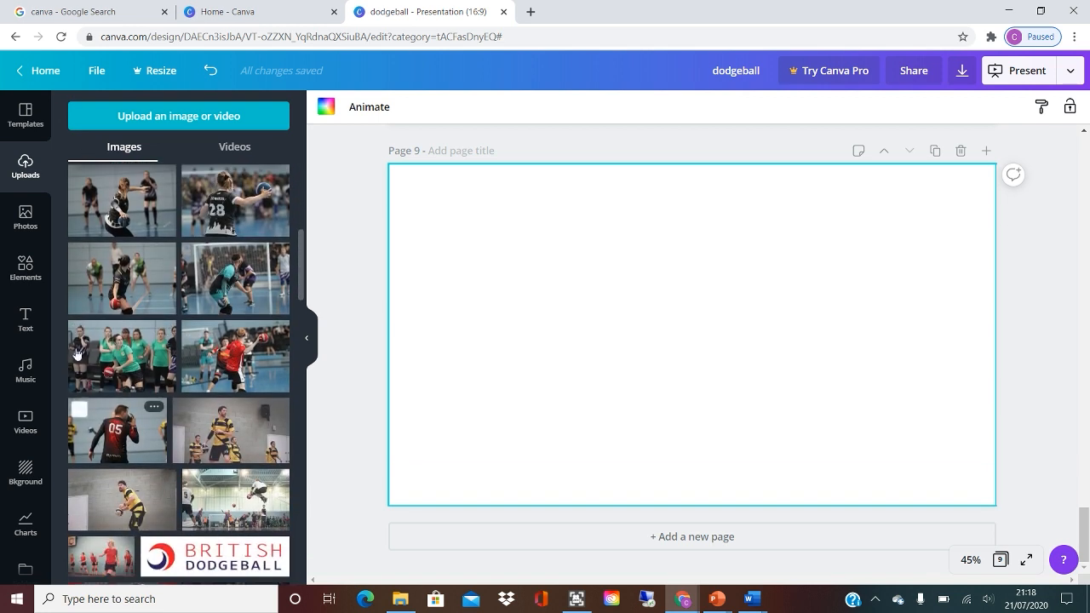
Search the elements for FRAMES and add the square frame cut by thin diagonal lines to page 9.
click(26, 266)
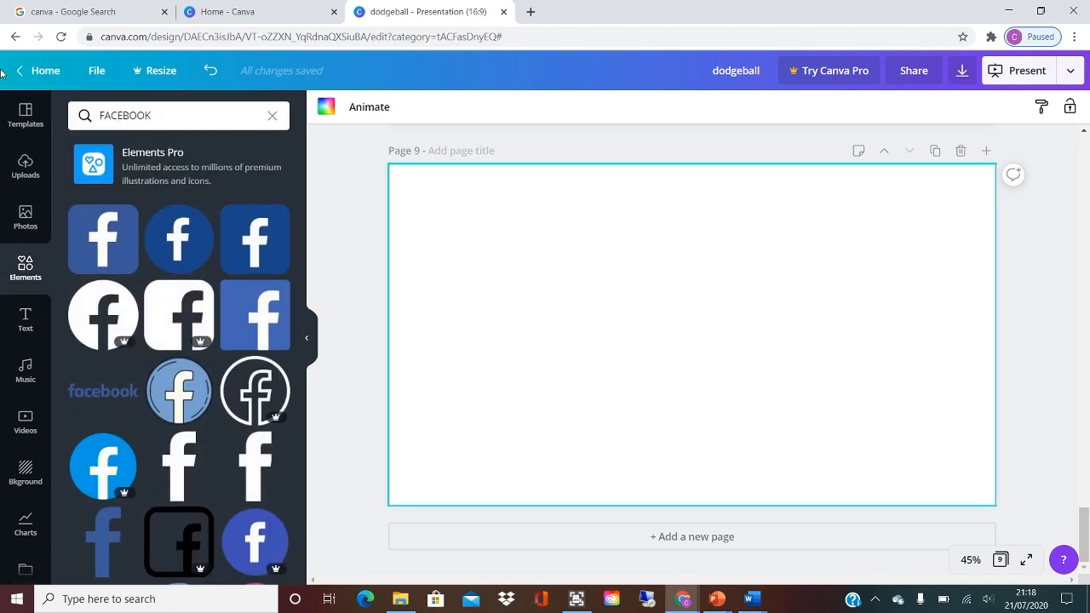
click(137, 117)
text(FRAMES)
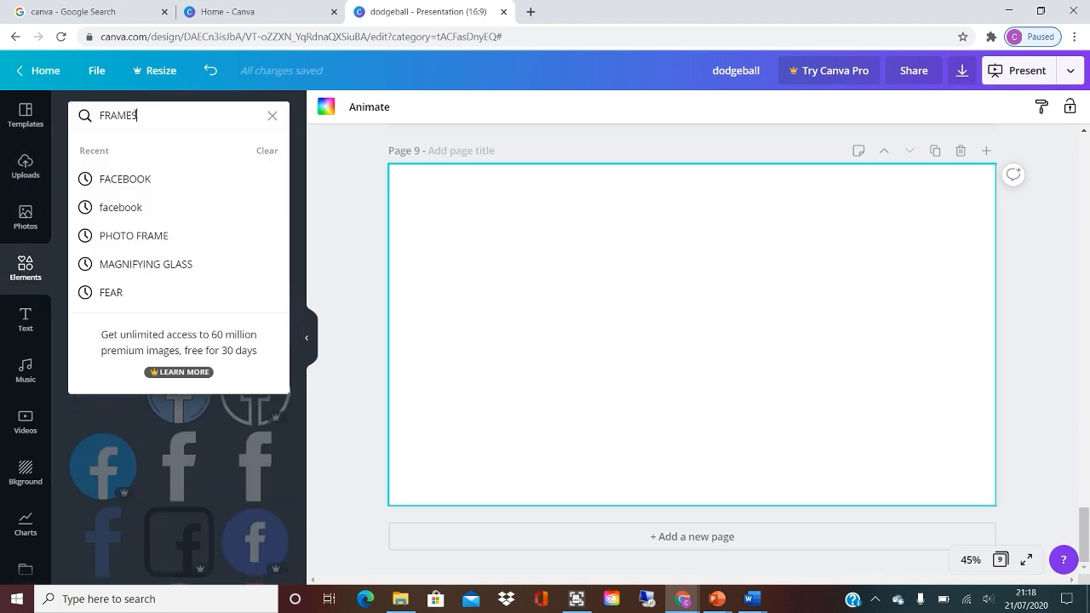
key(Return)
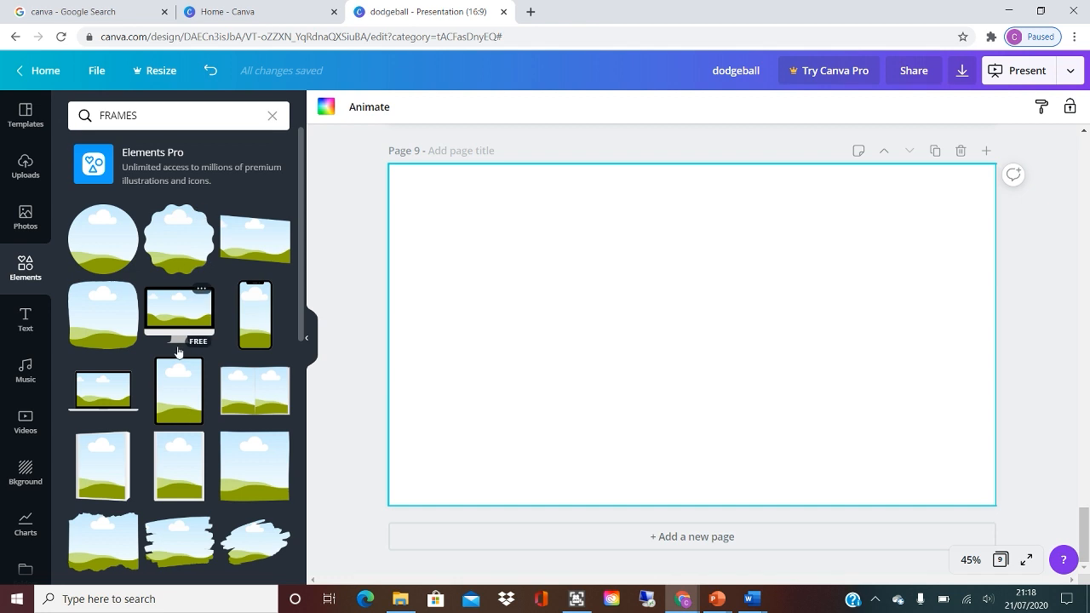
scroll(178, 352, down, 2)
scroll(178, 352, down, 4)
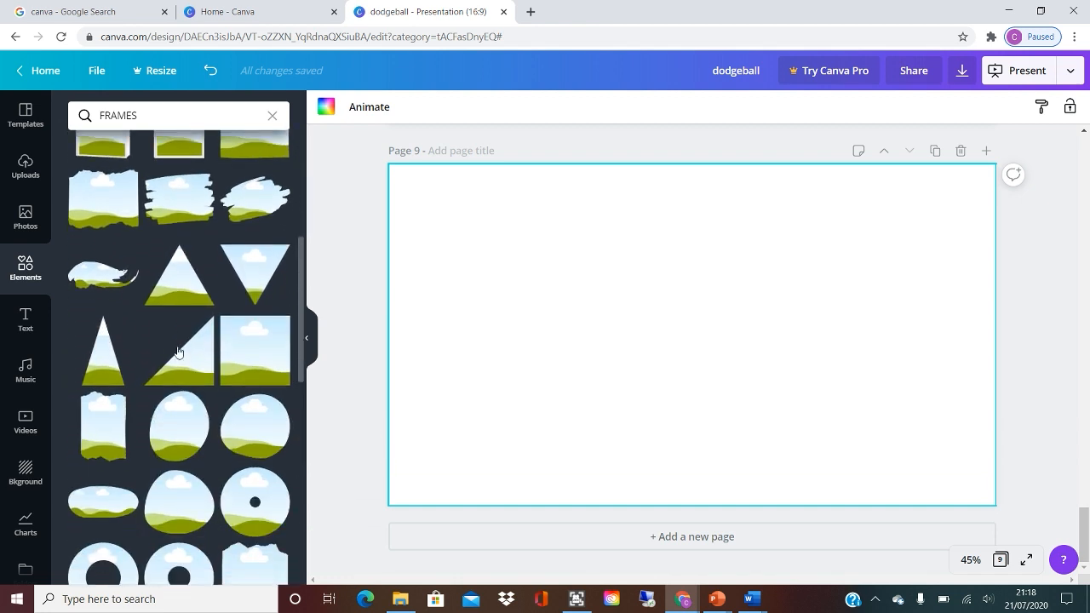
scroll(178, 352, down, 8)
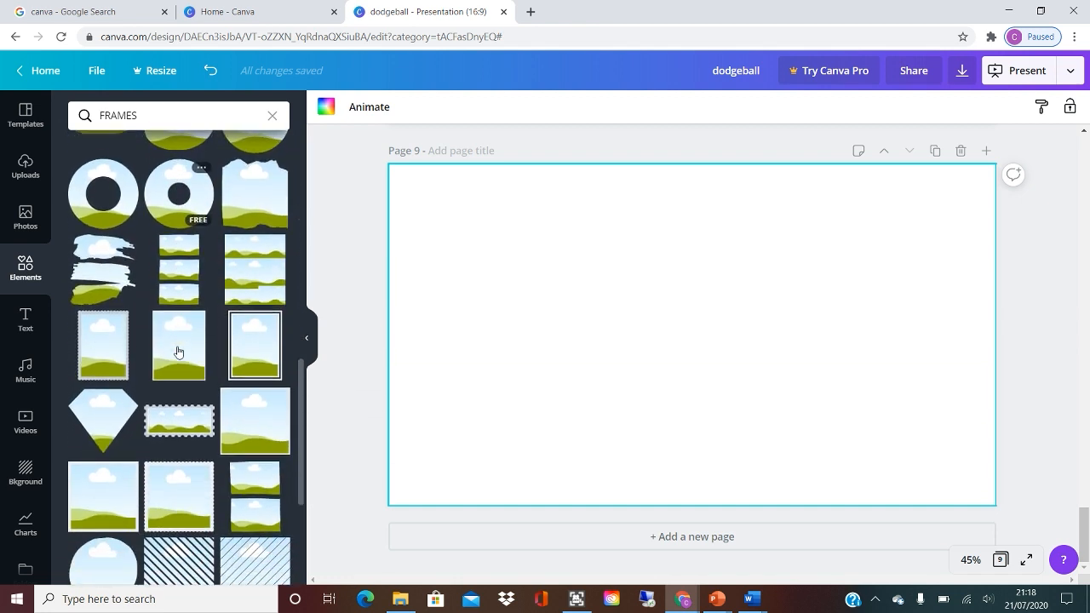
scroll(178, 352, down, 6)
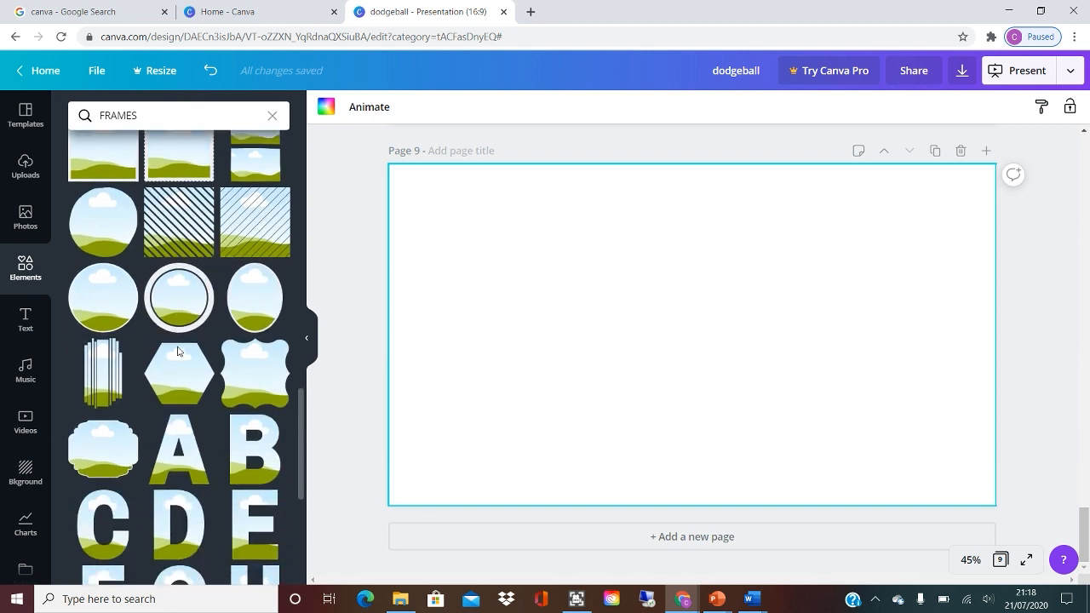
scroll(178, 352, up, 3)
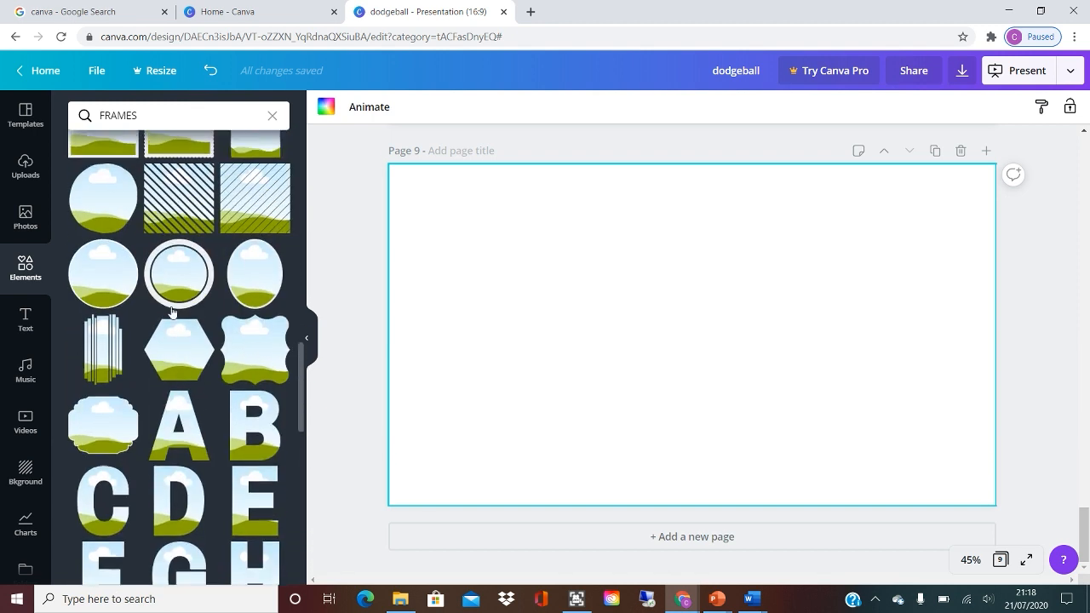
click(242, 184)
Enlarge the diagonal-line frame to cover the left part of page 9 and fill it with the uploaded photo of player 05.
drag(594, 241, 462, 343)
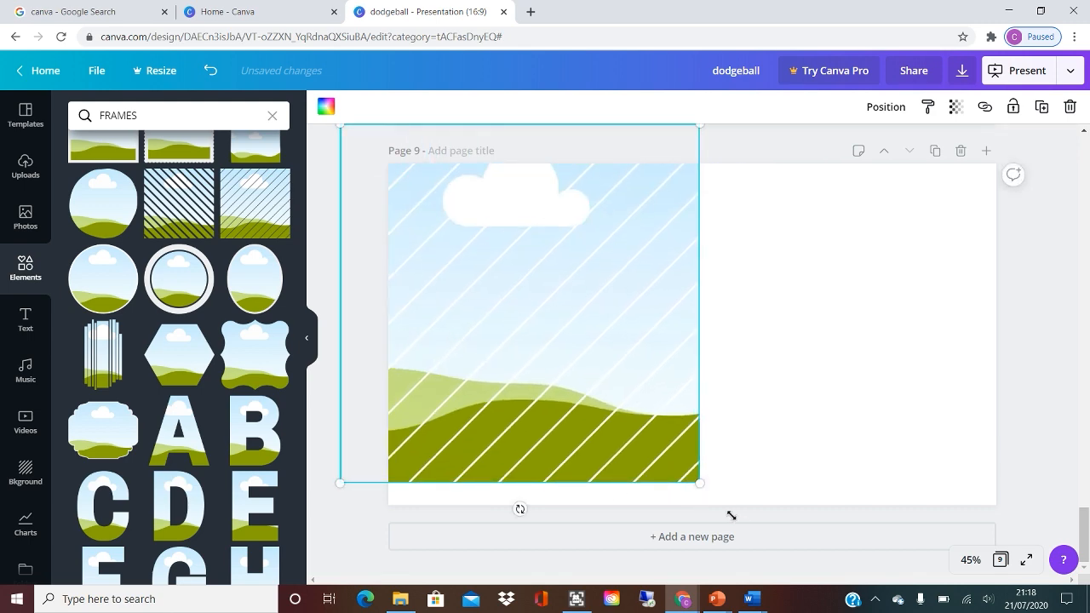
drag(731, 516, 763, 546)
click(26, 217)
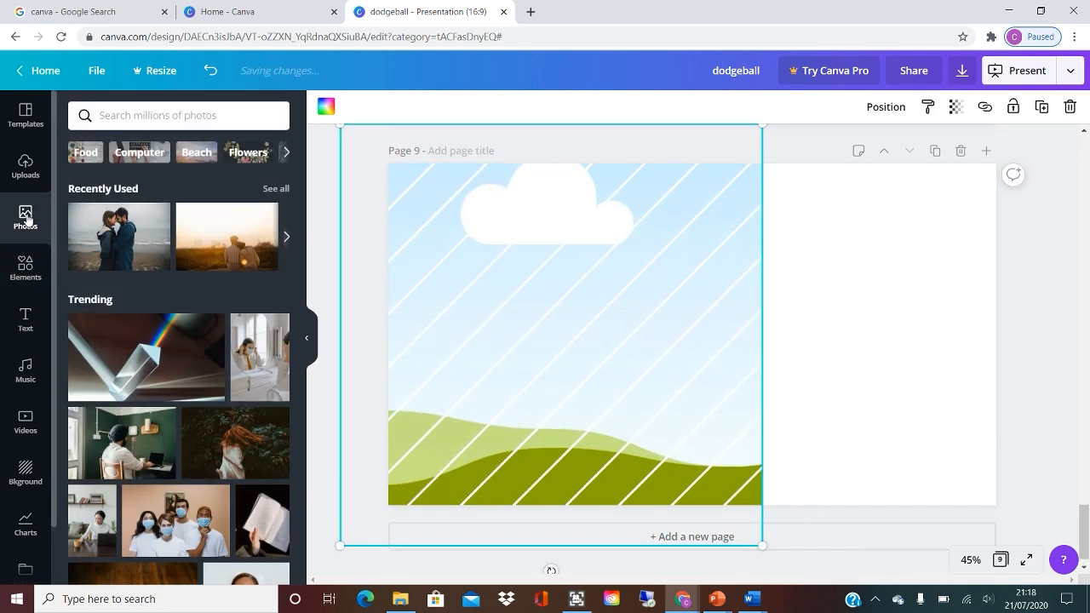
click(23, 164)
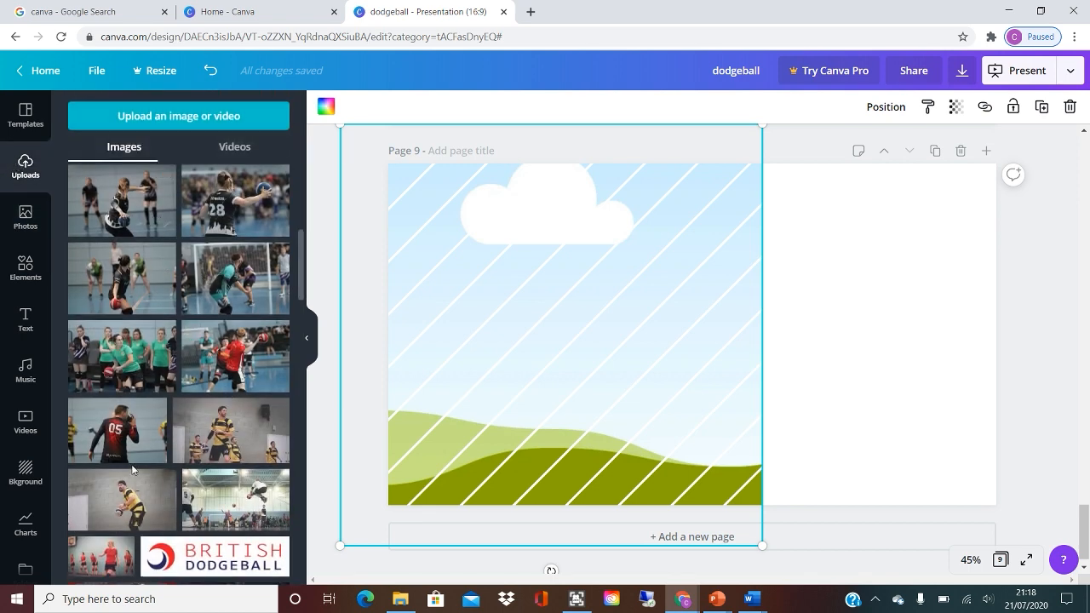
drag(115, 426, 465, 358)
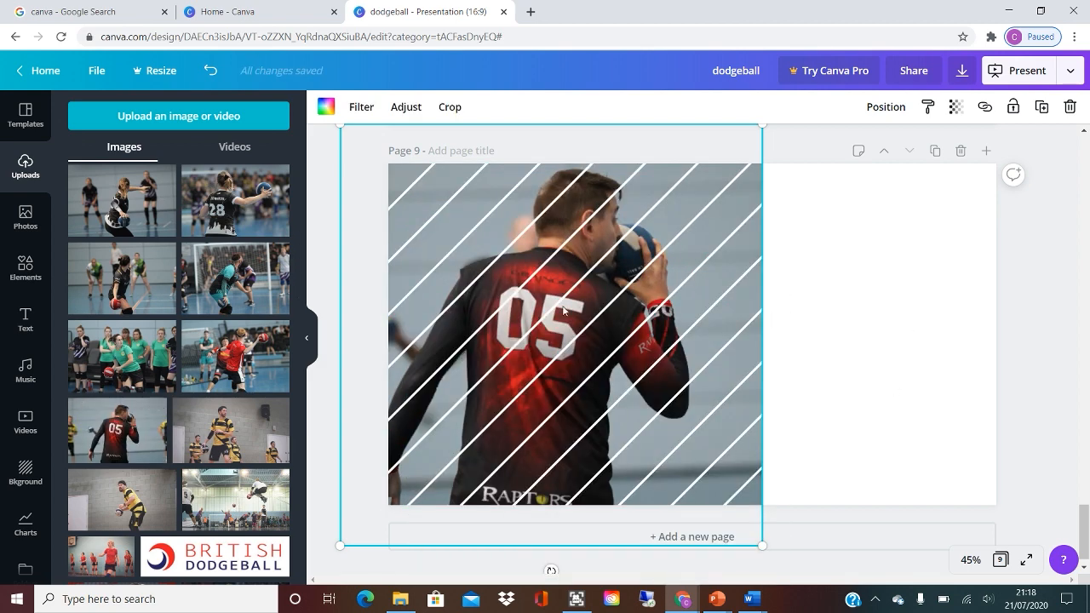
Set page 9's background to the dark red from the first row of the full photo colours list.
click(814, 324)
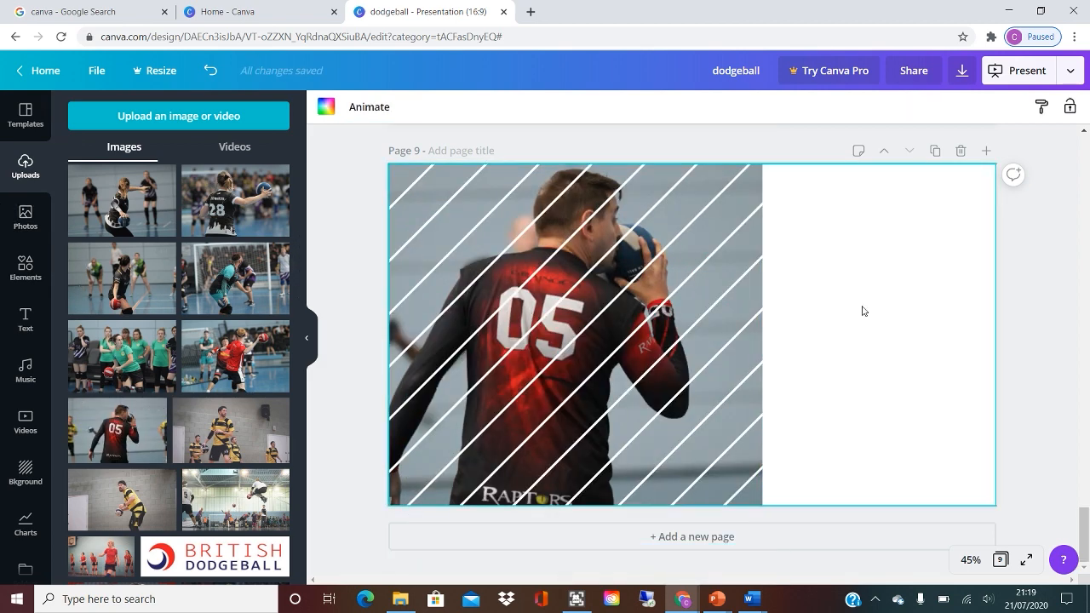
click(324, 111)
scroll(162, 345, down, 1)
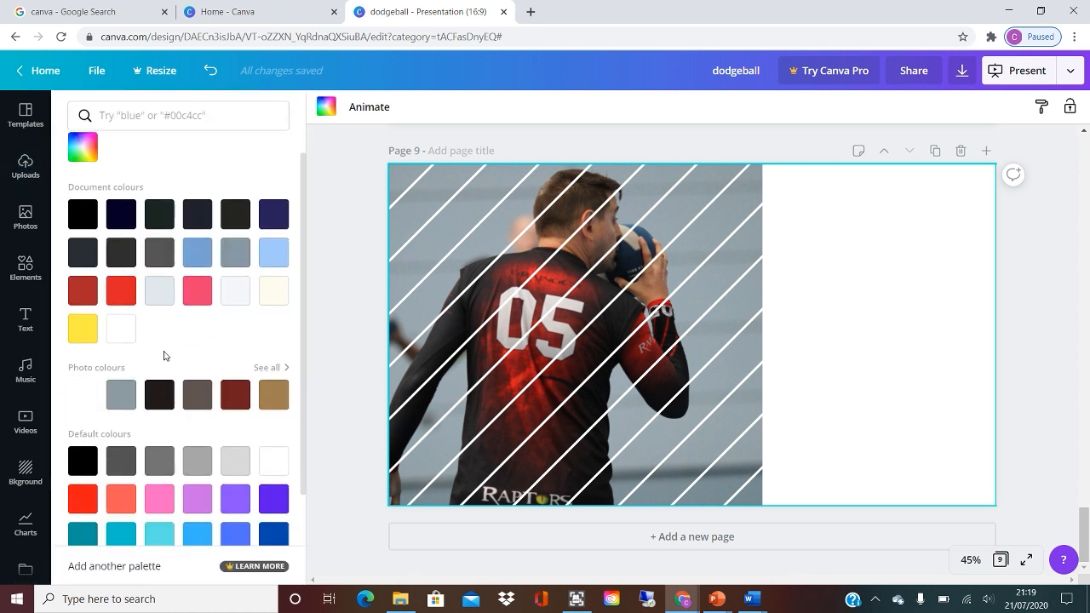
click(266, 368)
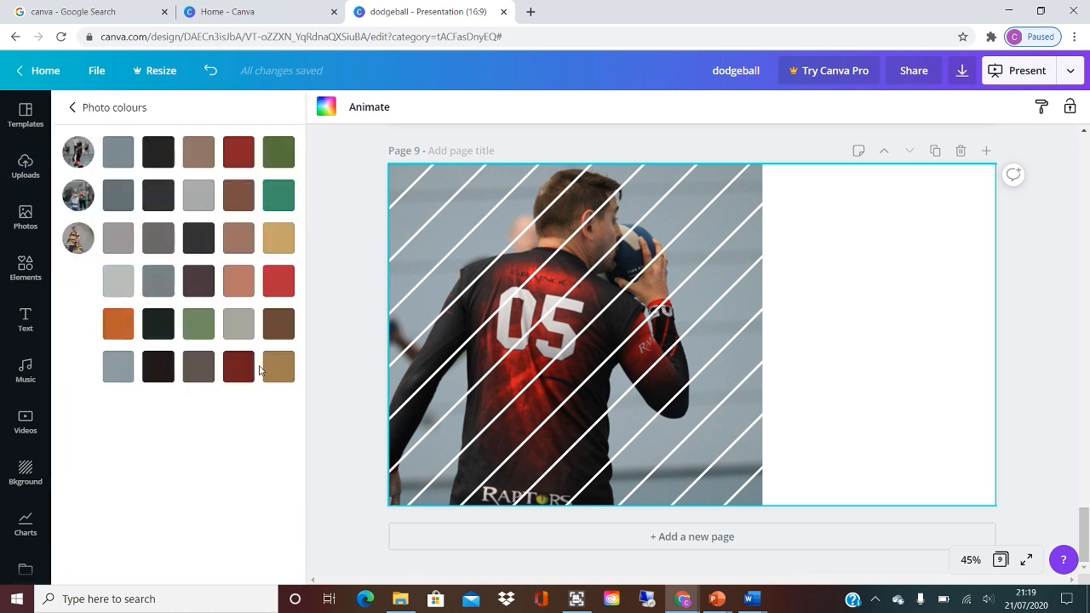
click(75, 107)
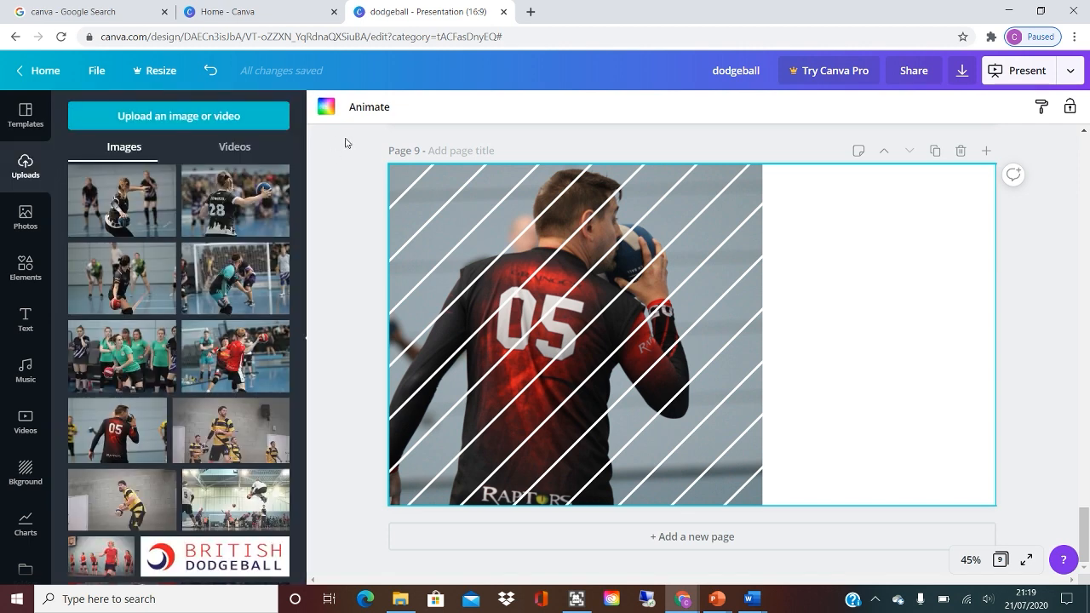
click(326, 109)
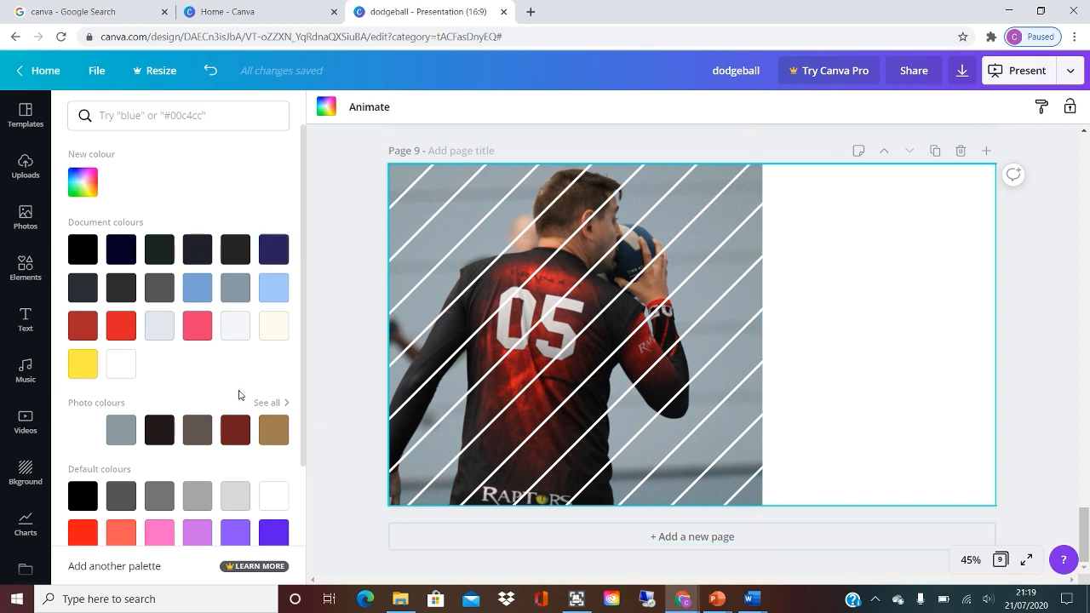
click(278, 404)
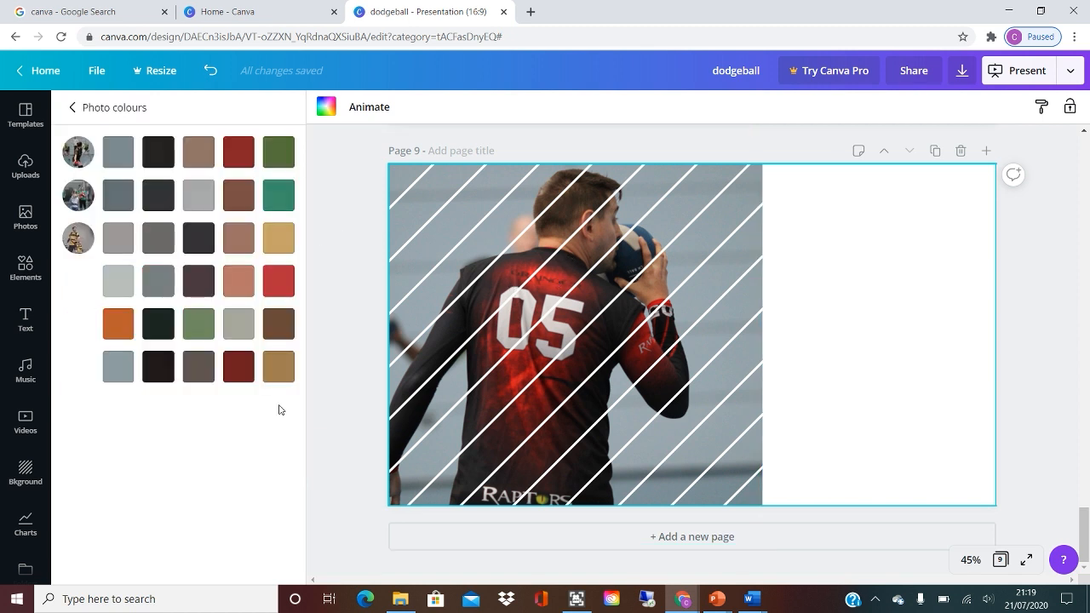
click(228, 152)
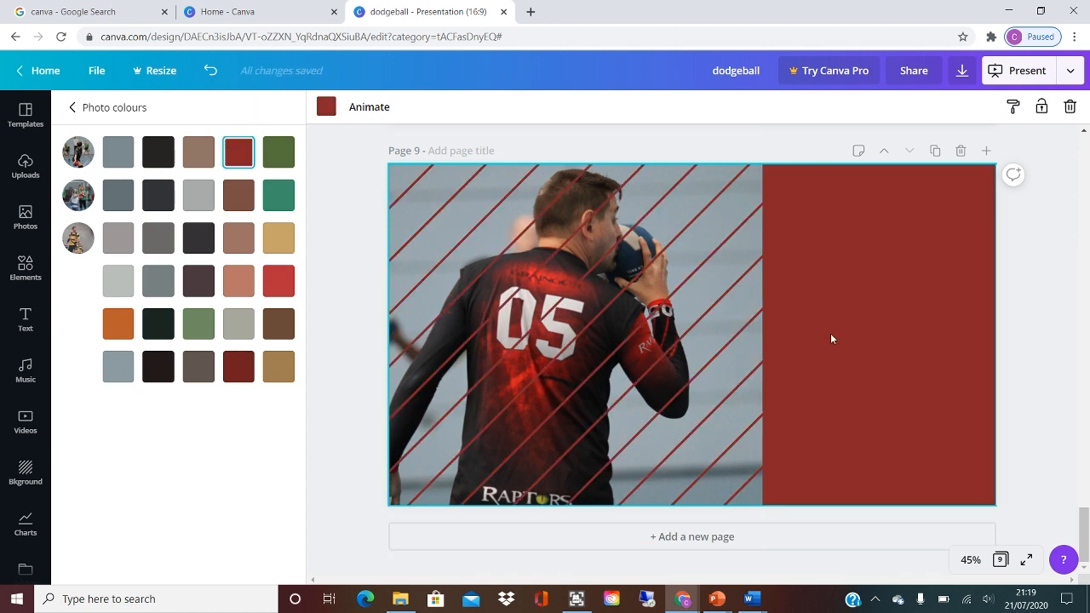
Add a heading to page 9, place it over the plain red area and narrow its text box to fit there.
scroll(426, 249, up, 3)
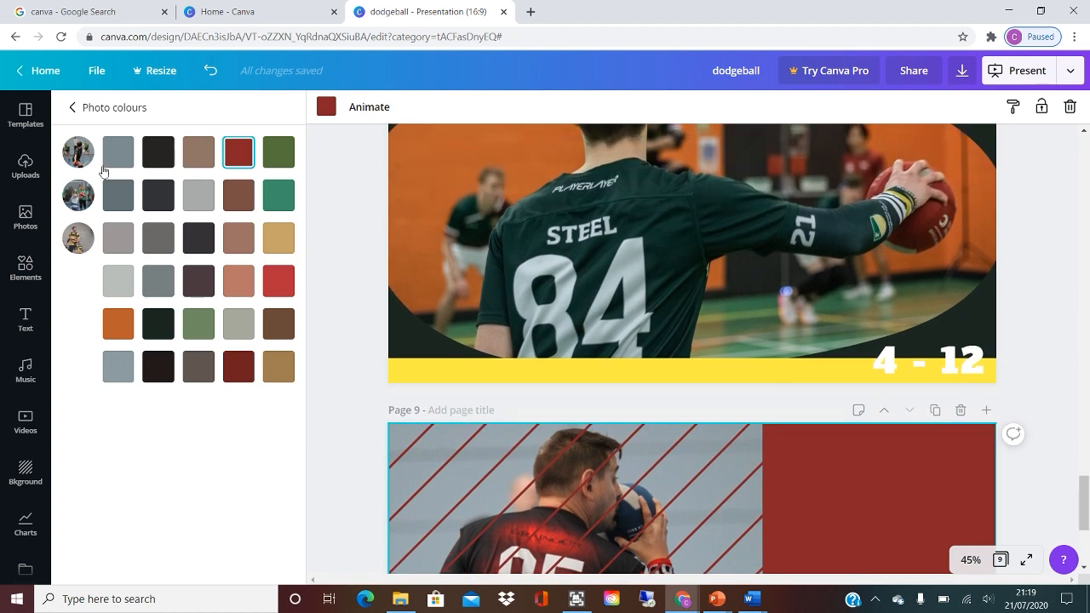
click(25, 320)
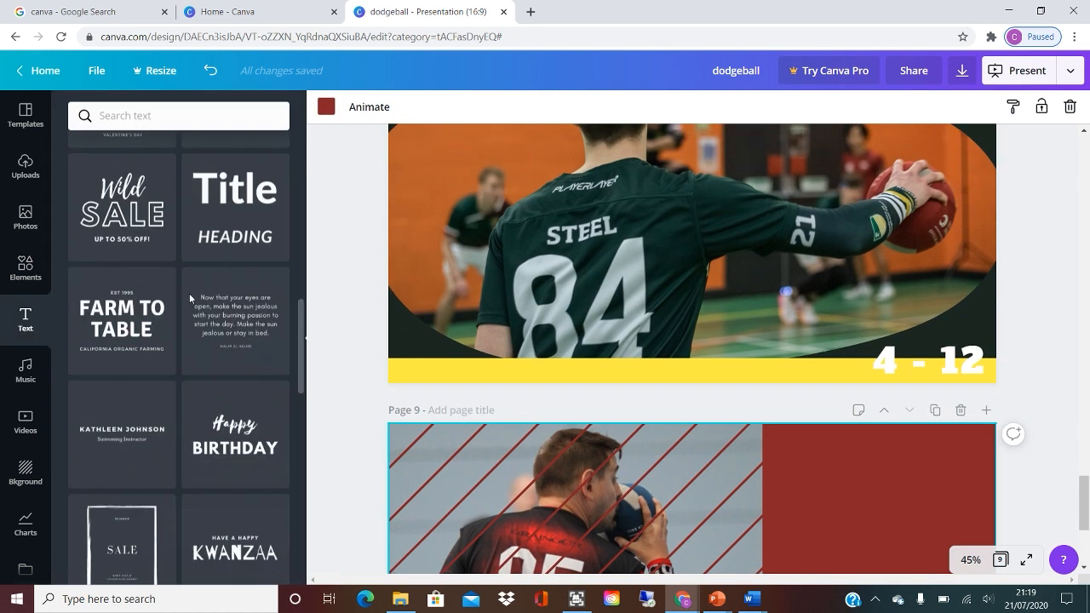
scroll(220, 426, down, 10)
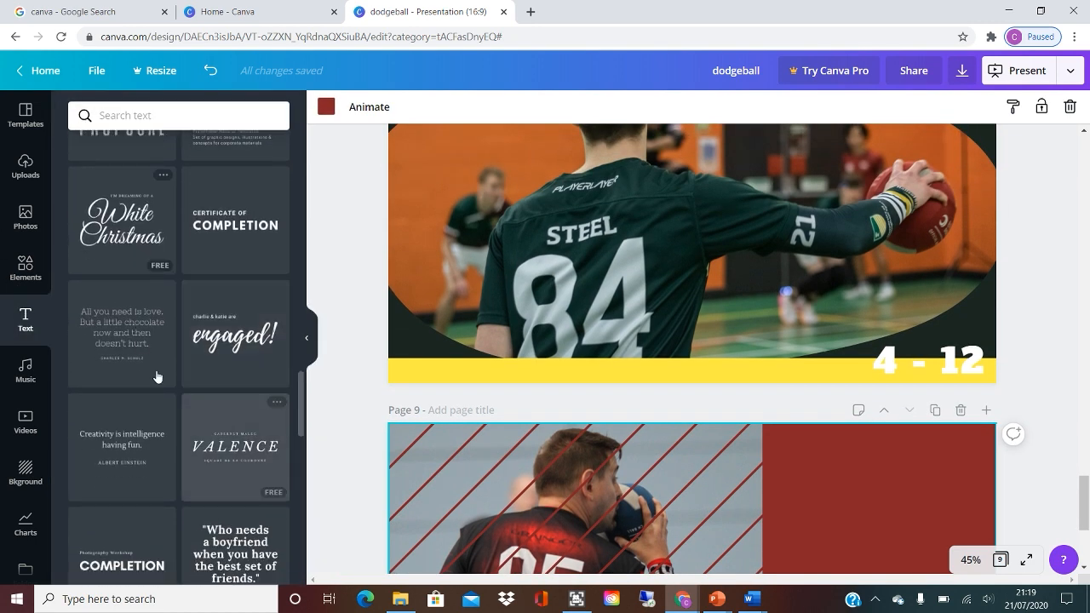
scroll(163, 384, down, 8)
drag(300, 429, 333, 119)
click(160, 184)
scroll(800, 477, down, 4)
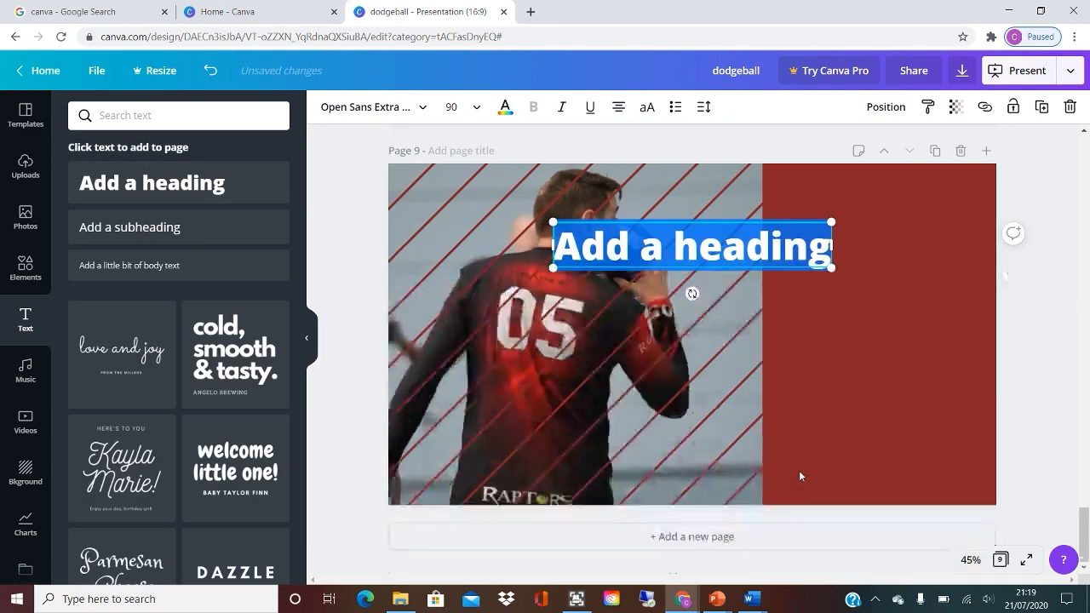
click(869, 321)
drag(779, 263, 903, 310)
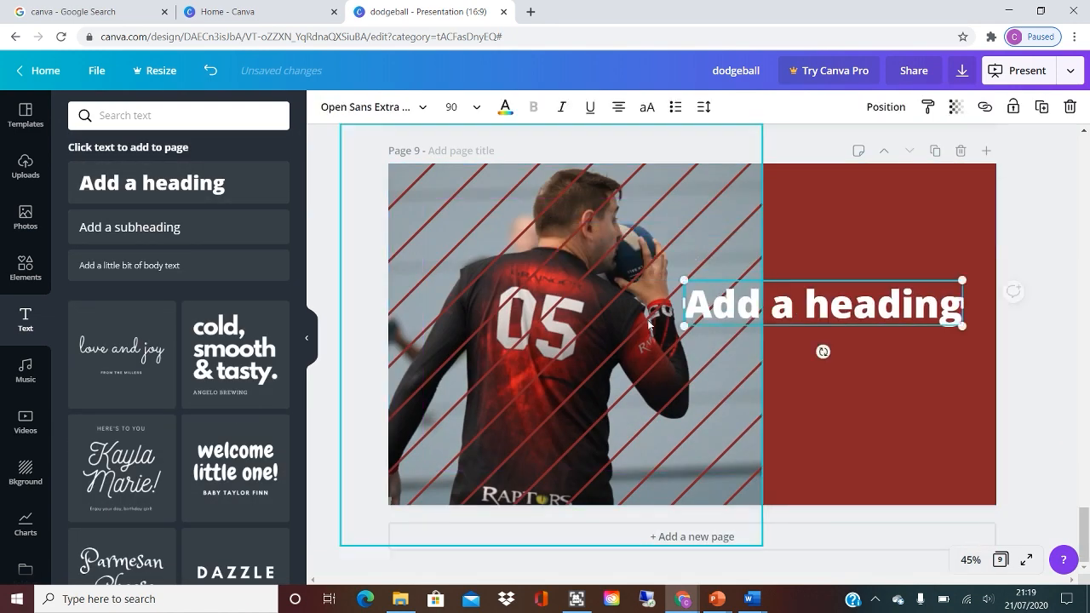
drag(682, 304, 780, 311)
Replace the heading's placeholder text on page 9 with "Looking for a new sport? Try dodgeball.".
double_click(815, 305)
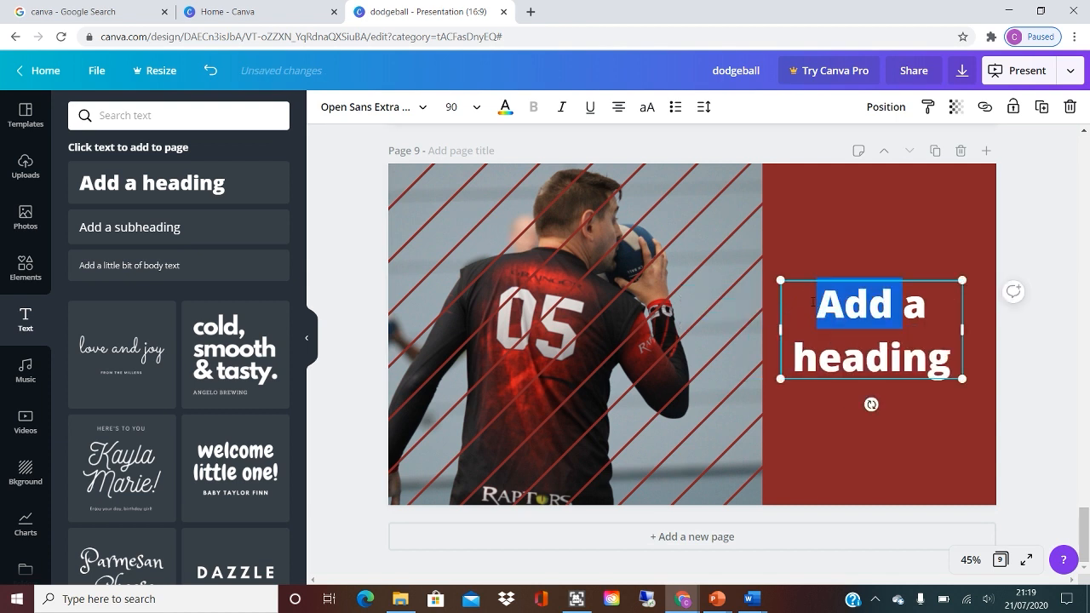
triple_click(814, 302)
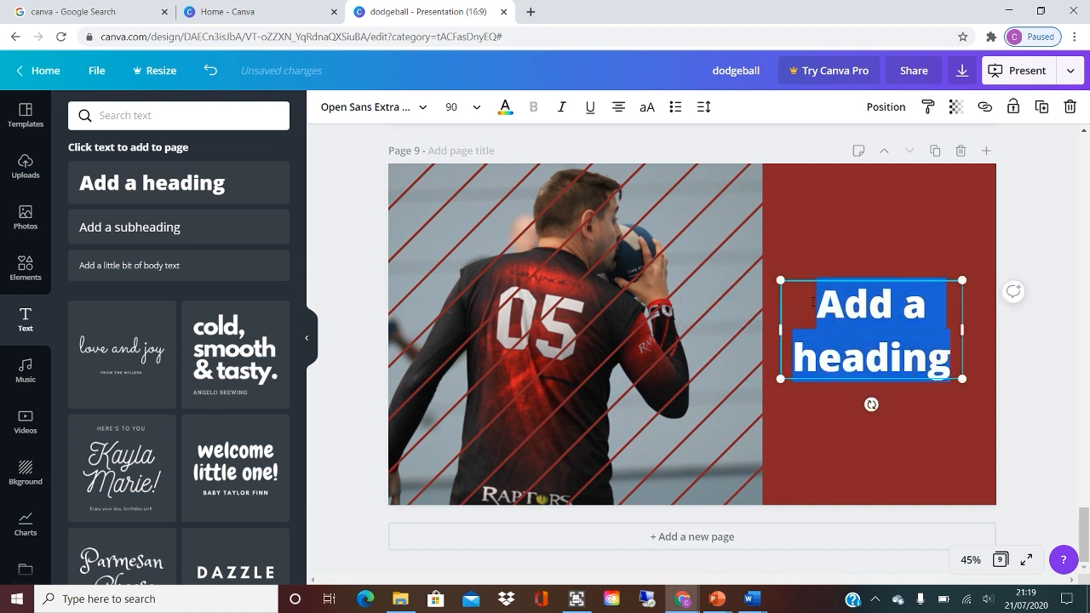
text(lo)
key(BackSpace)
key(BackSpace)
text(Look)
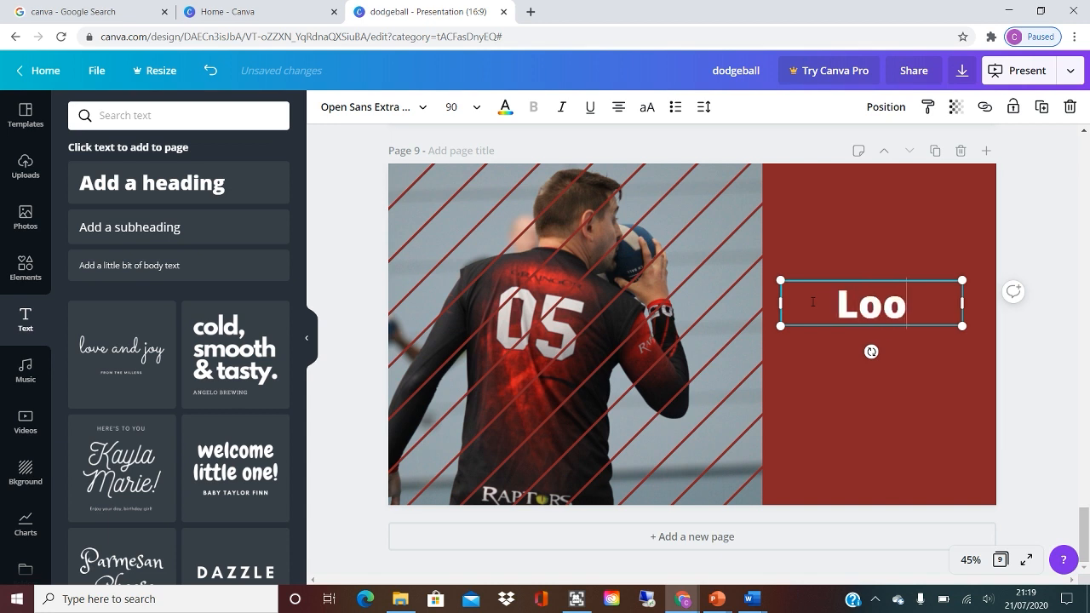
key(BackSpace)
key(BackSpace)
key(BackSpace)
key(BackSpace)
text(Looking fo)
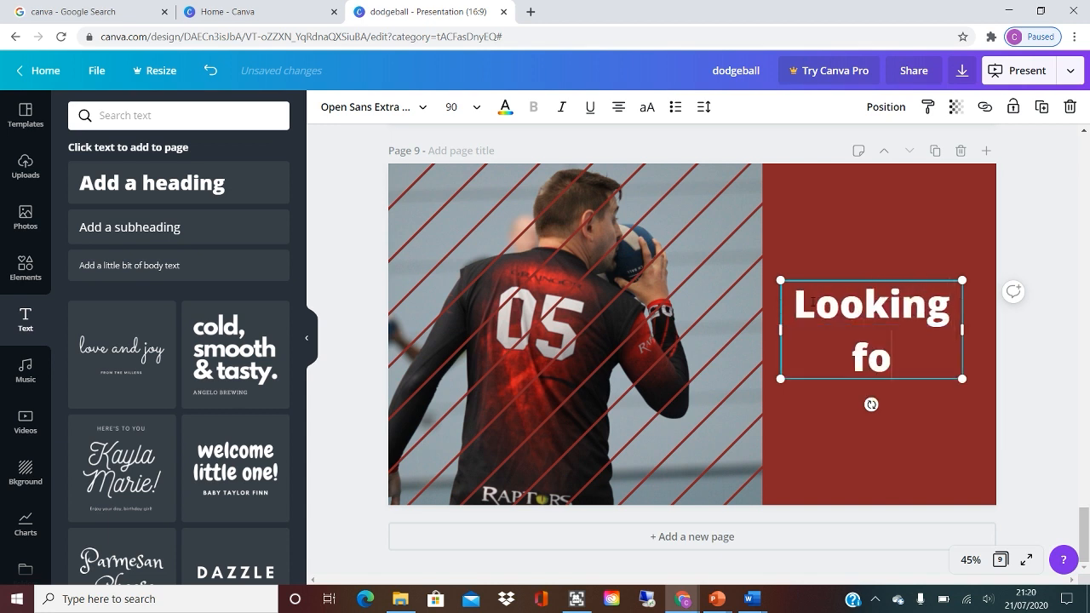
text(r a new sport?)
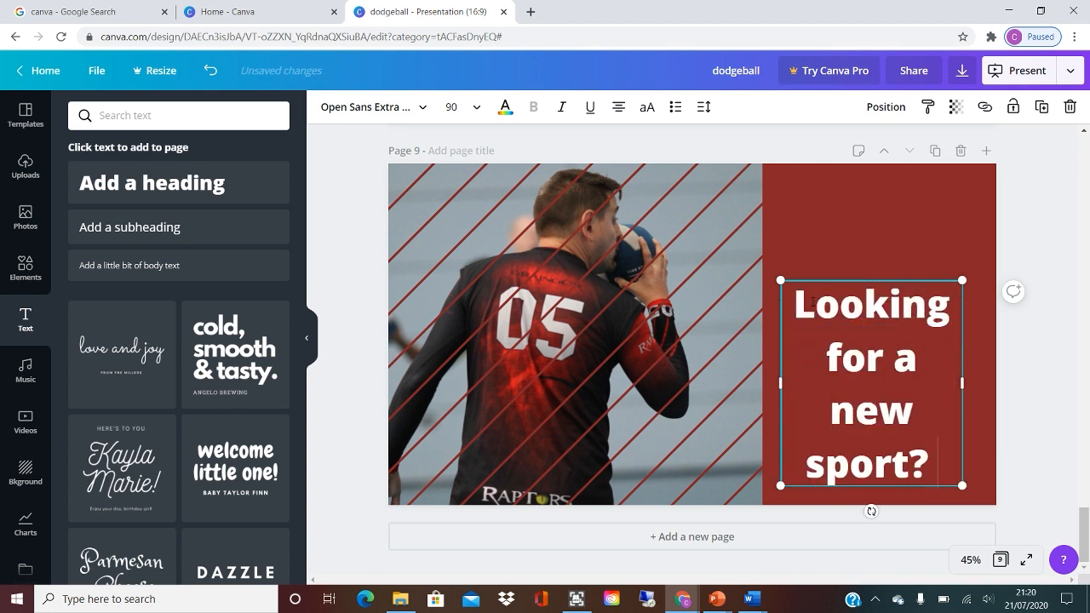
text( Try dodgeball.)
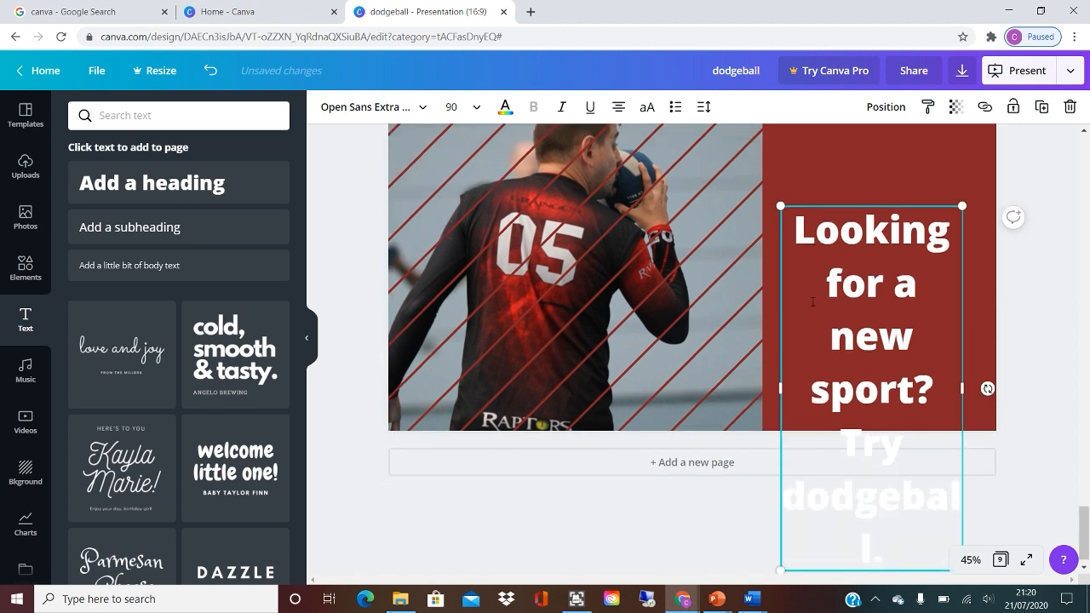
Set the font size of the whole page 9 heading to 40.
key(ctrl+a)
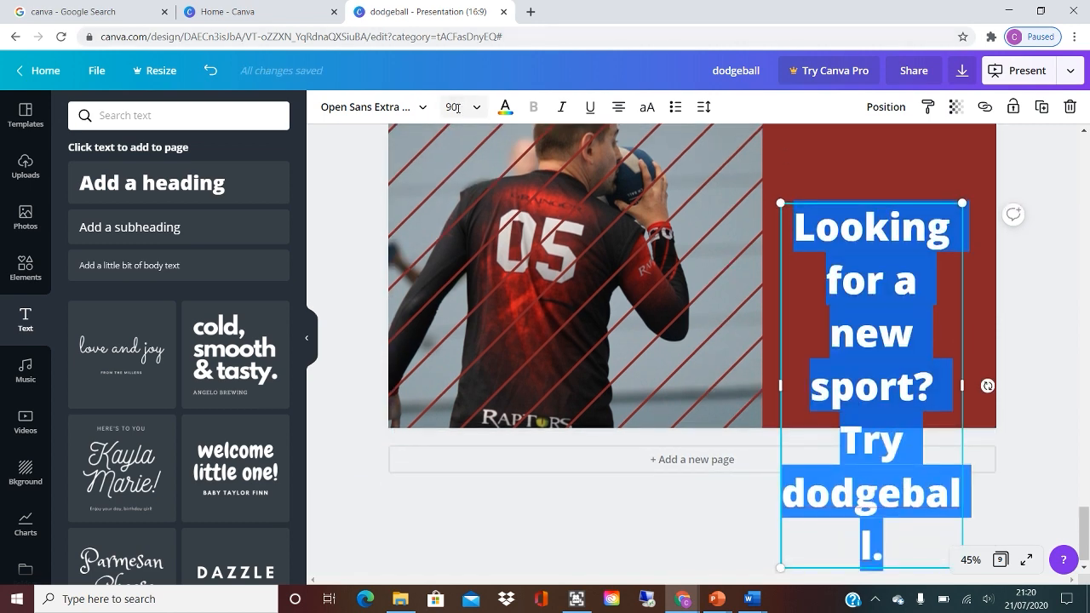
click(459, 109)
text(40)
key(Return)
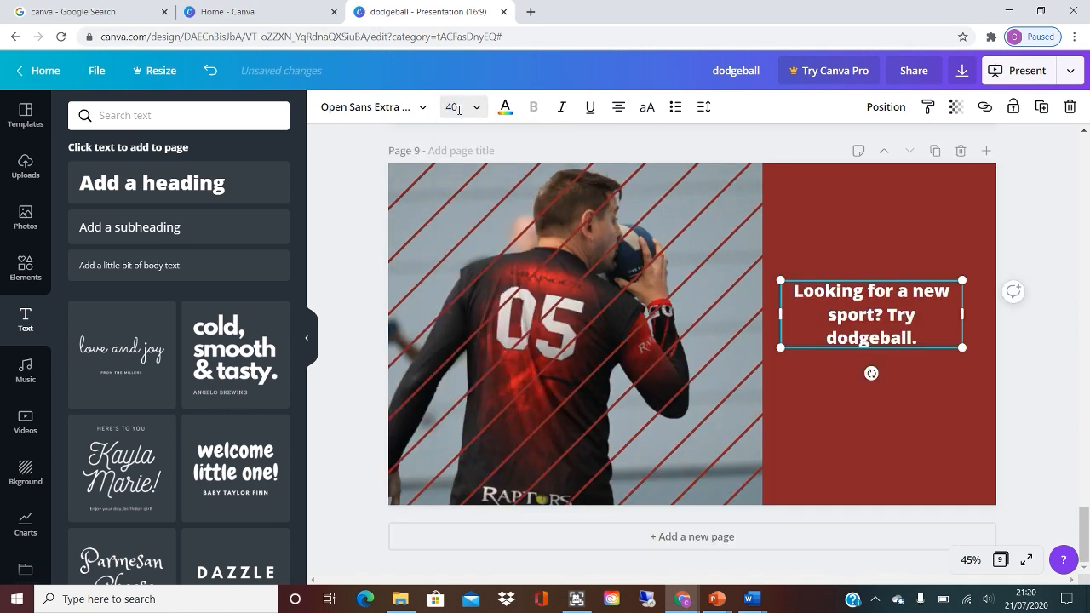
Browse the Display fonts and change the page 9 heading's font to Chewy.
click(412, 109)
scroll(178, 255, down, 3)
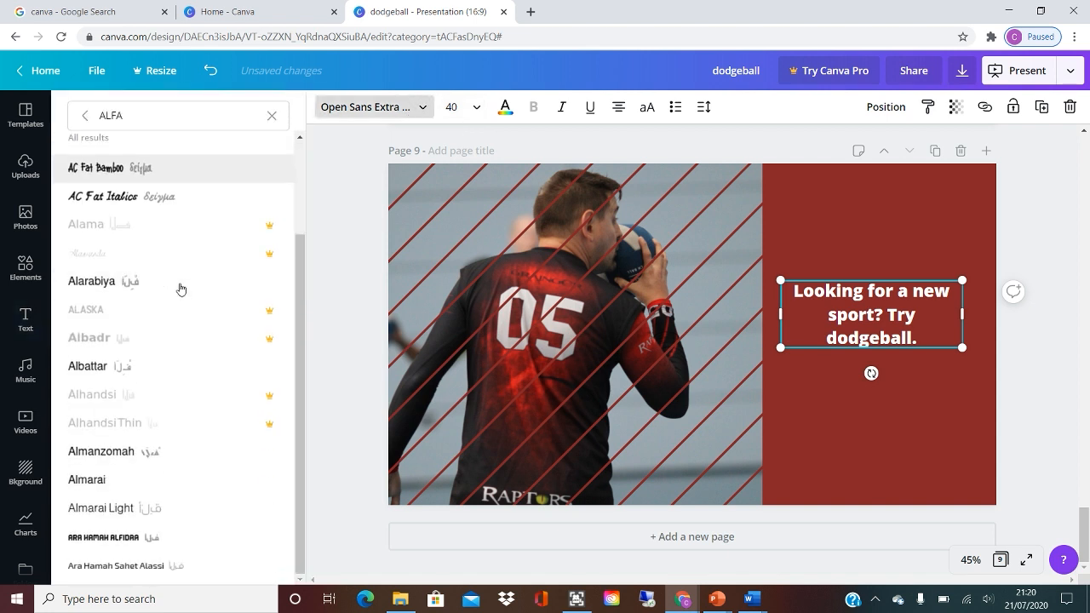
click(269, 116)
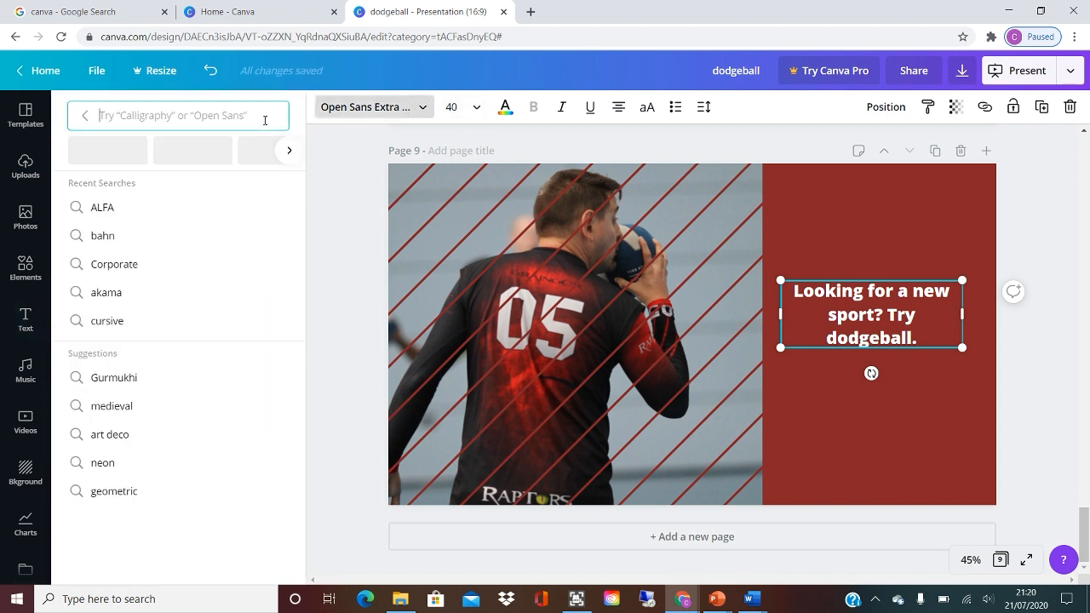
click(289, 150)
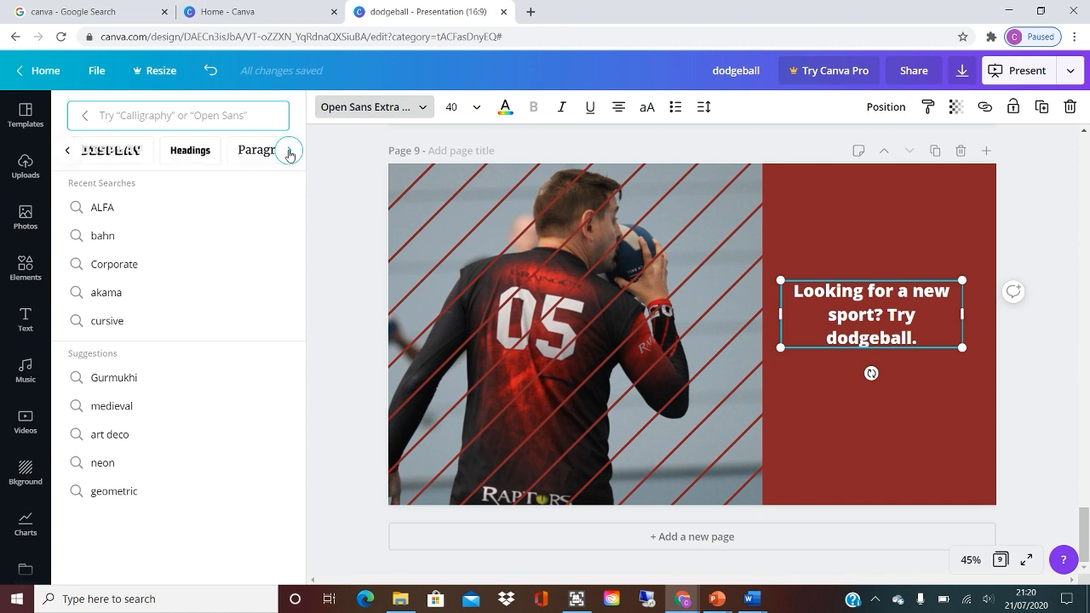
click(119, 155)
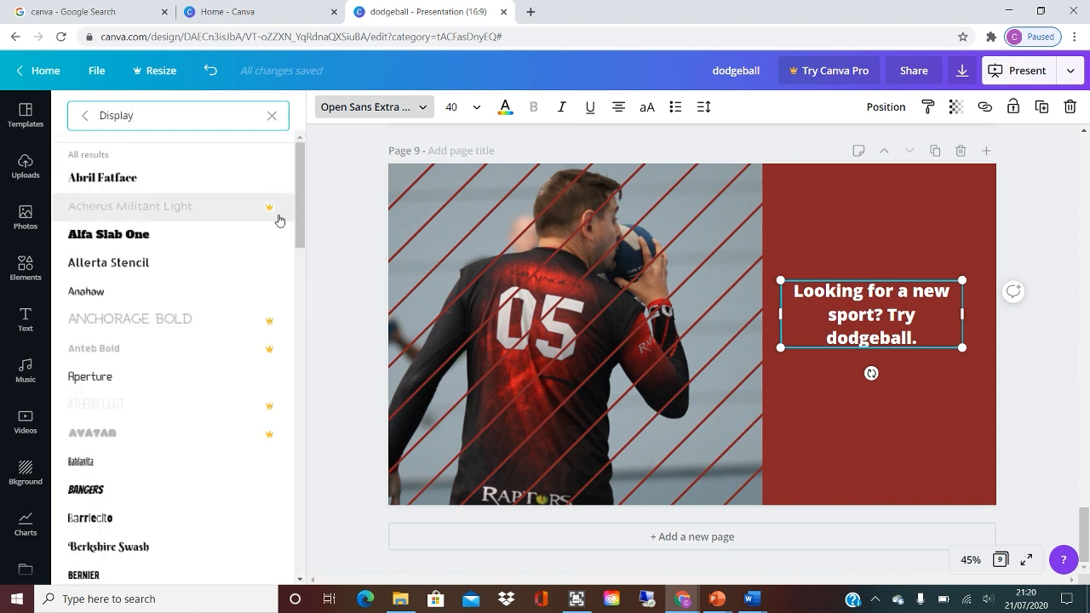
scroll(297, 223, down, 1)
drag(297, 224, 299, 267)
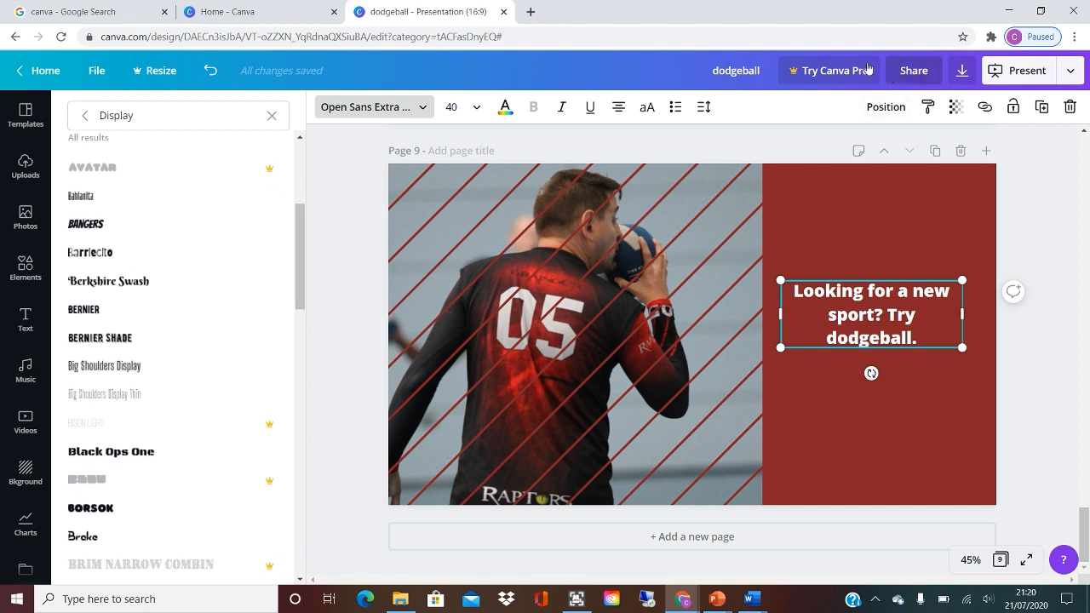
scroll(134, 352, down, 4)
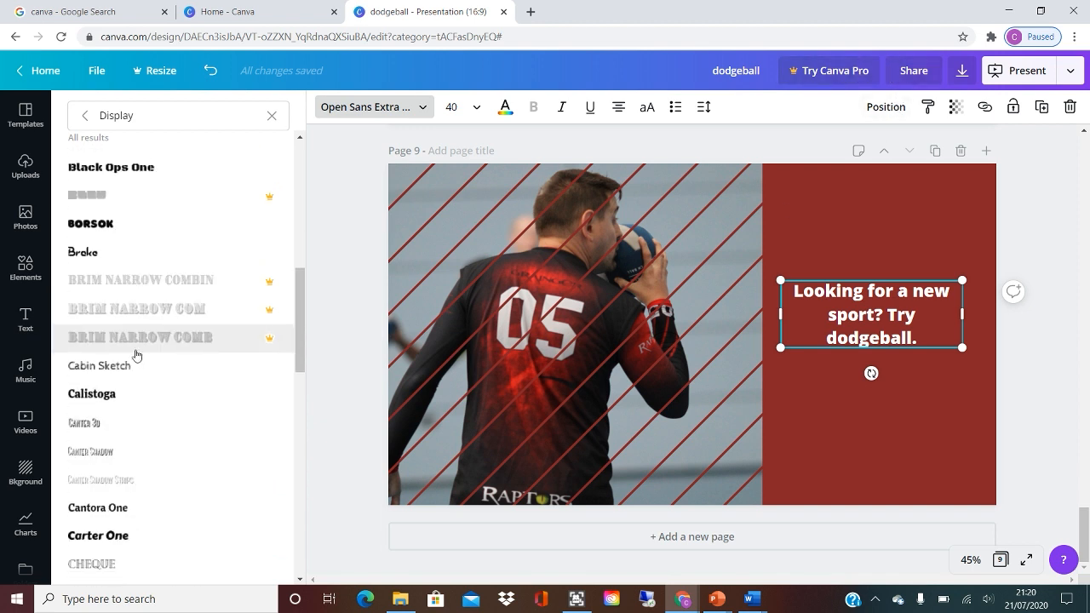
scroll(124, 405, down, 3)
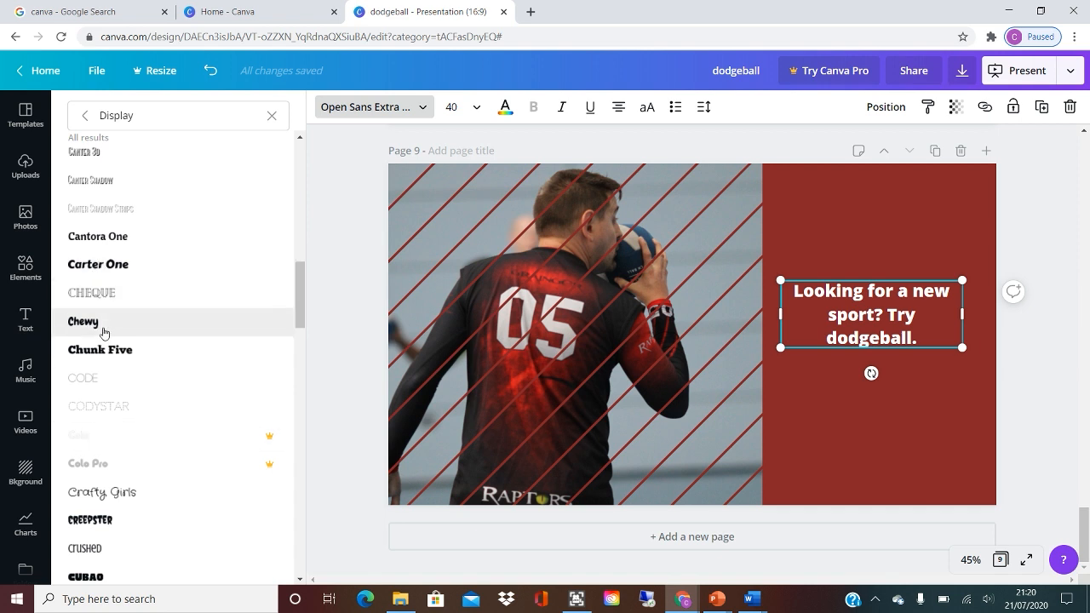
click(103, 331)
scroll(117, 481, down, 1)
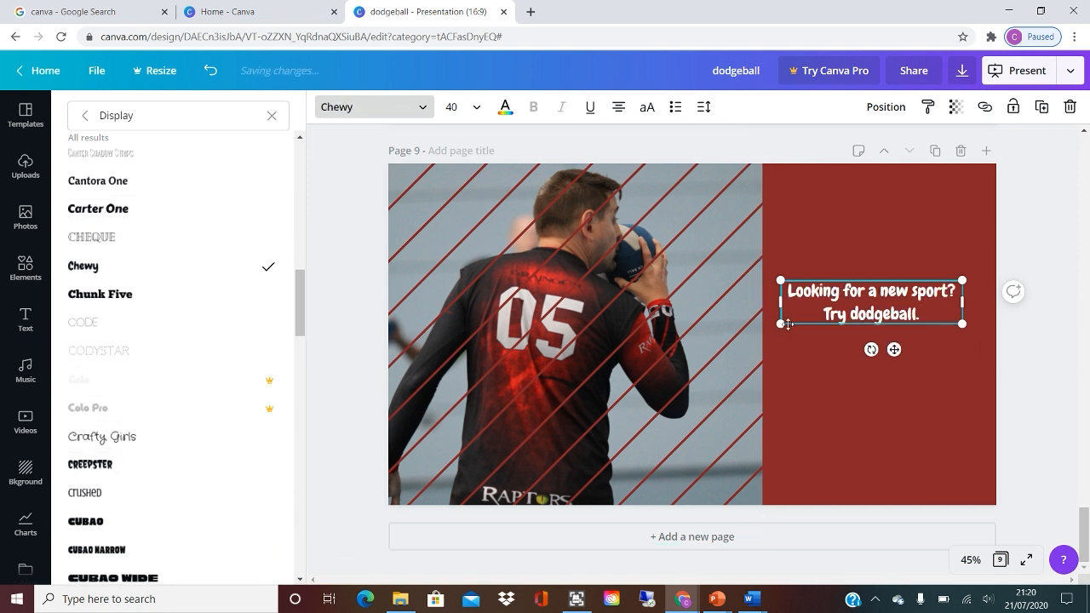
Scale the heading up to about font size 66 and move it to the top of page 9's red area.
mouse_move(781, 324)
mouse_down()
mouse_move(661, 353)
mouse_move(768, 323)
mouse_up()
click(875, 234)
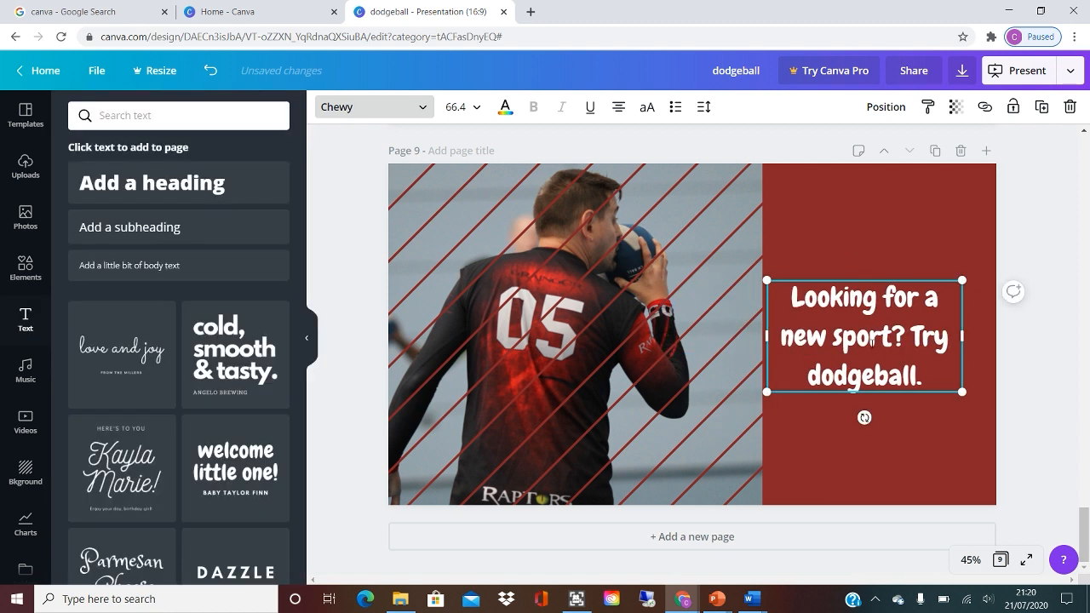
click(875, 234)
drag(879, 341, 893, 244)
click(871, 349)
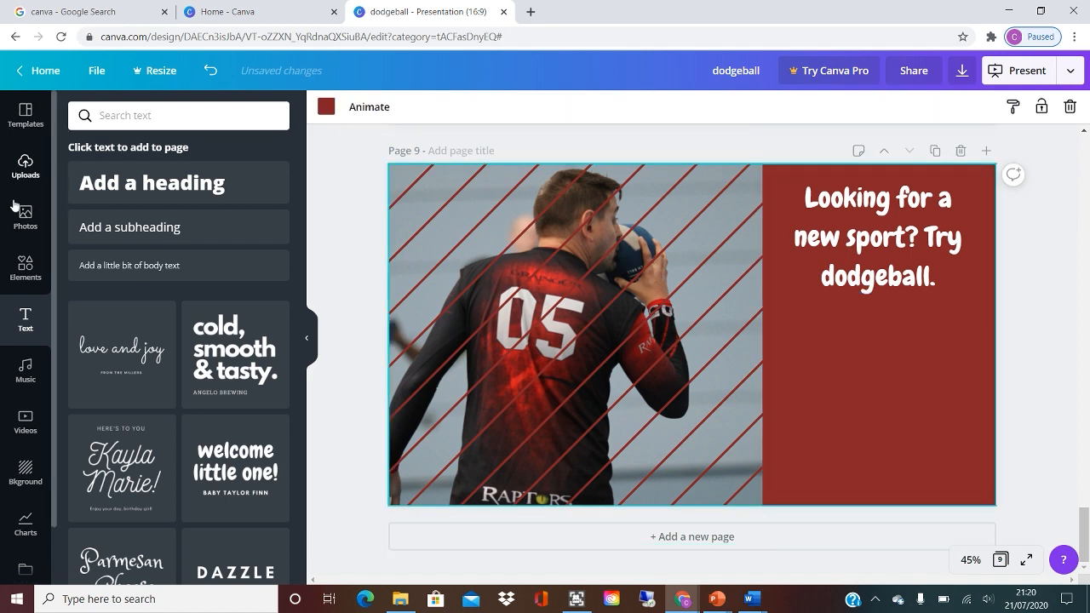
Add the uploaded white British Dodgeball logo to page 9, resize it small and place it at the bottom of the red area.
click(26, 166)
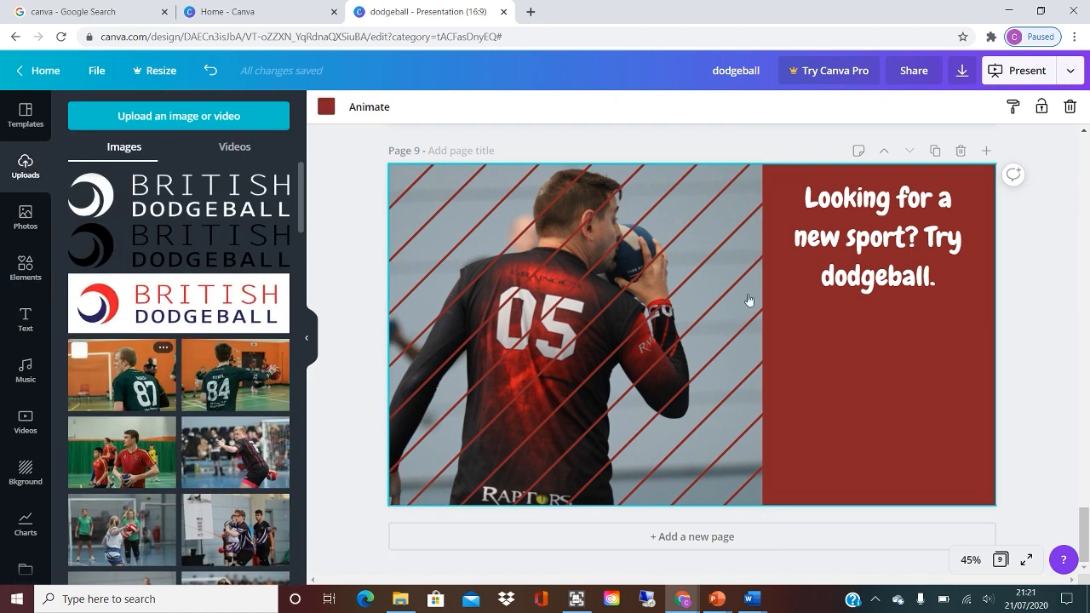
mouse_move(813, 413)
mouse_down()
mouse_move(860, 442)
mouse_move(863, 477)
mouse_up()
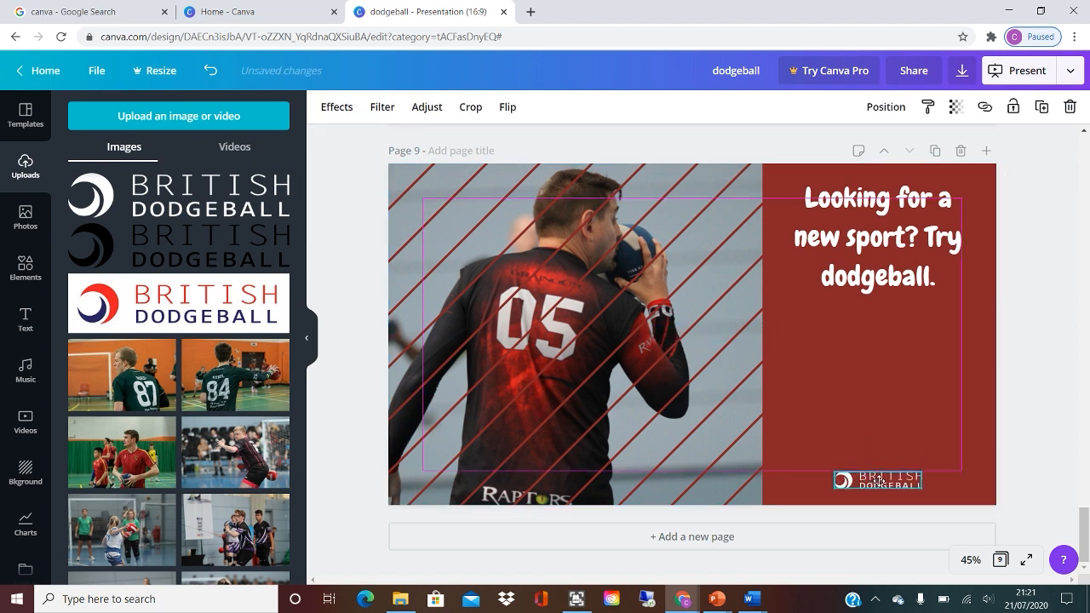
drag(822, 418, 839, 418)
click(964, 388)
click(863, 478)
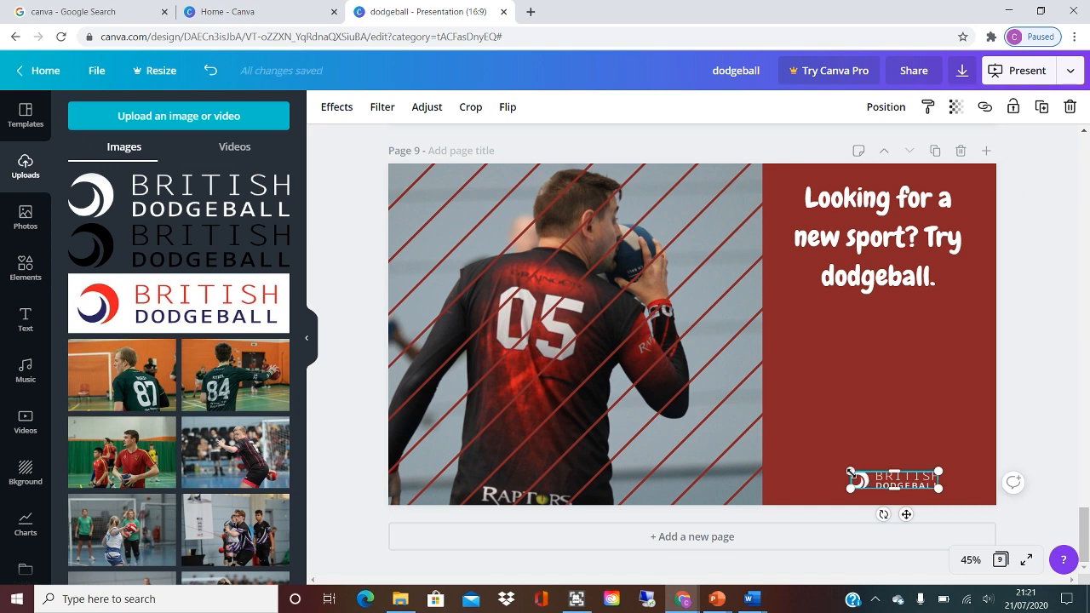
mouse_move(851, 472)
mouse_down()
mouse_move(828, 467)
mouse_move(866, 478)
mouse_up()
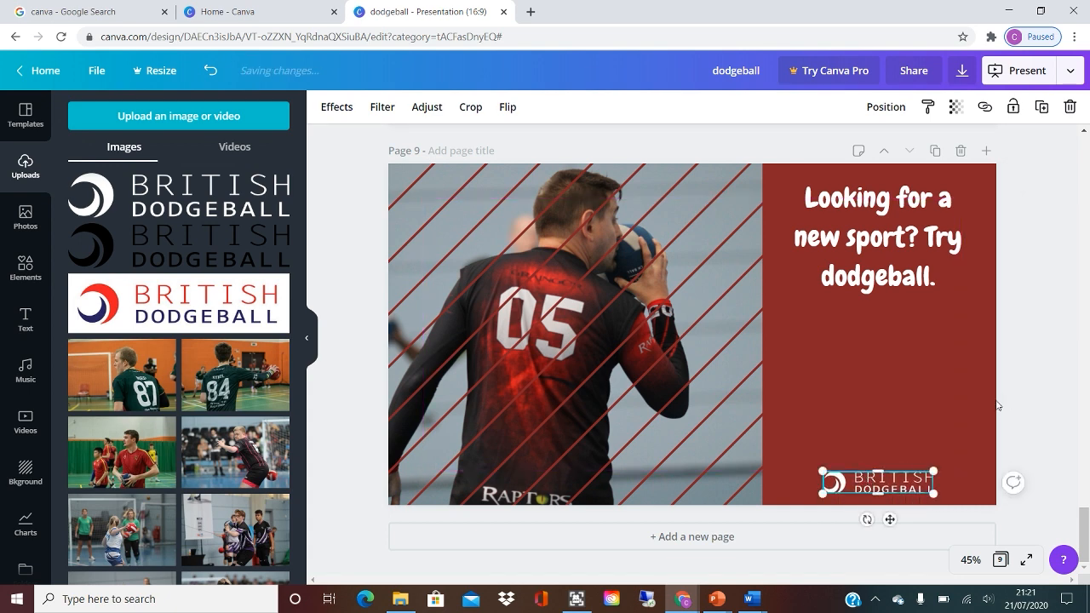
Place a copy of the heading text box directly beneath the heading on page 9.
click(886, 296)
click(903, 250)
drag(892, 244, 885, 349)
Replace the copied text with "Email", the club's e-mail address and "for more information on trials.".
double_click(884, 348)
drag(818, 310, 920, 374)
key(BackSpace)
key(BackSpace)
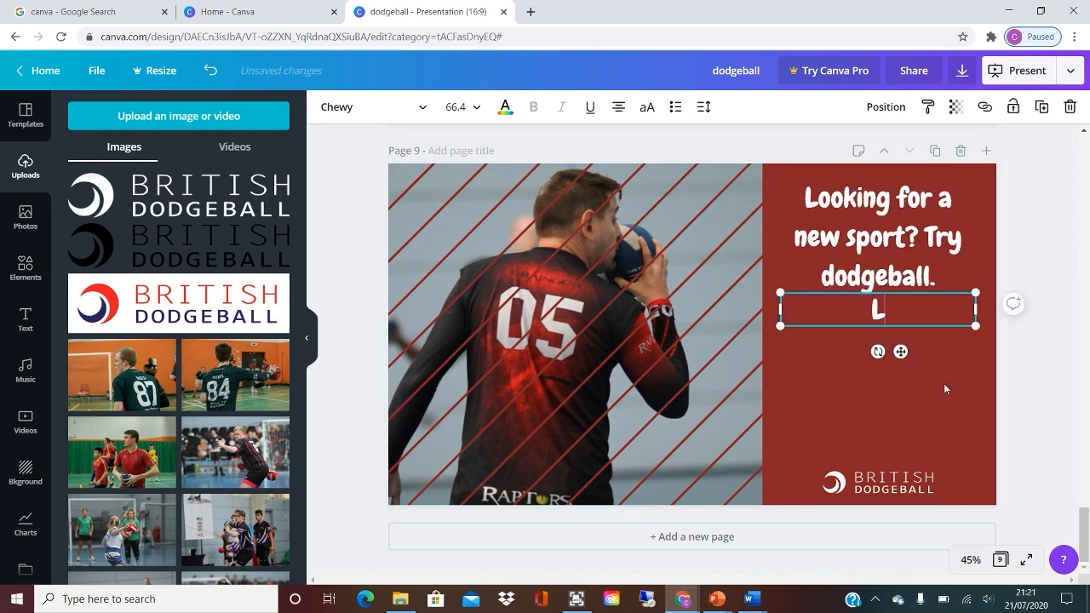
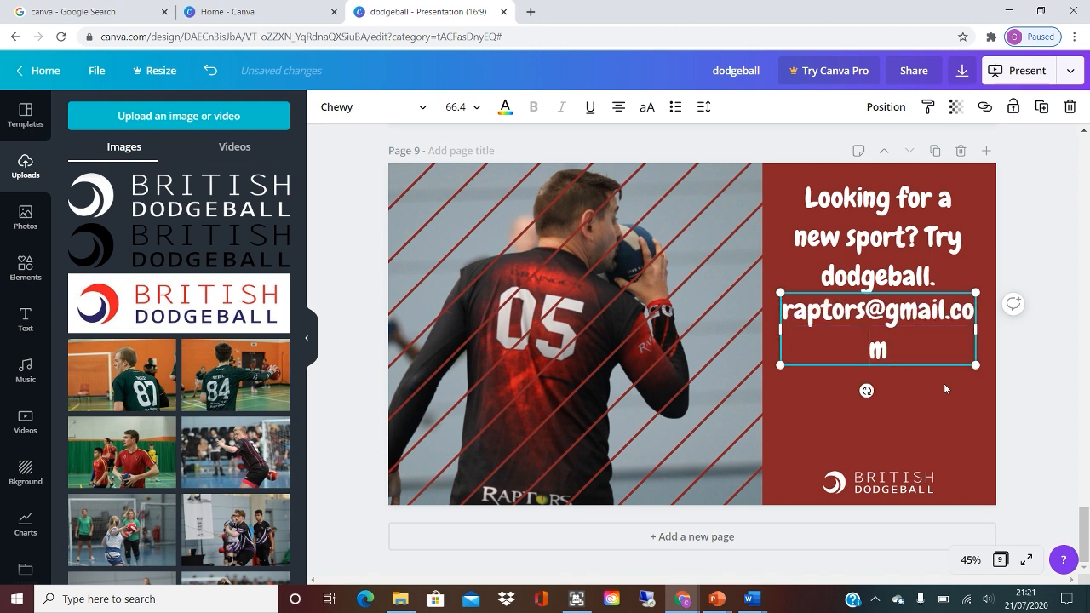
key(Up)
key(Home)
text(Email)
key(Return)
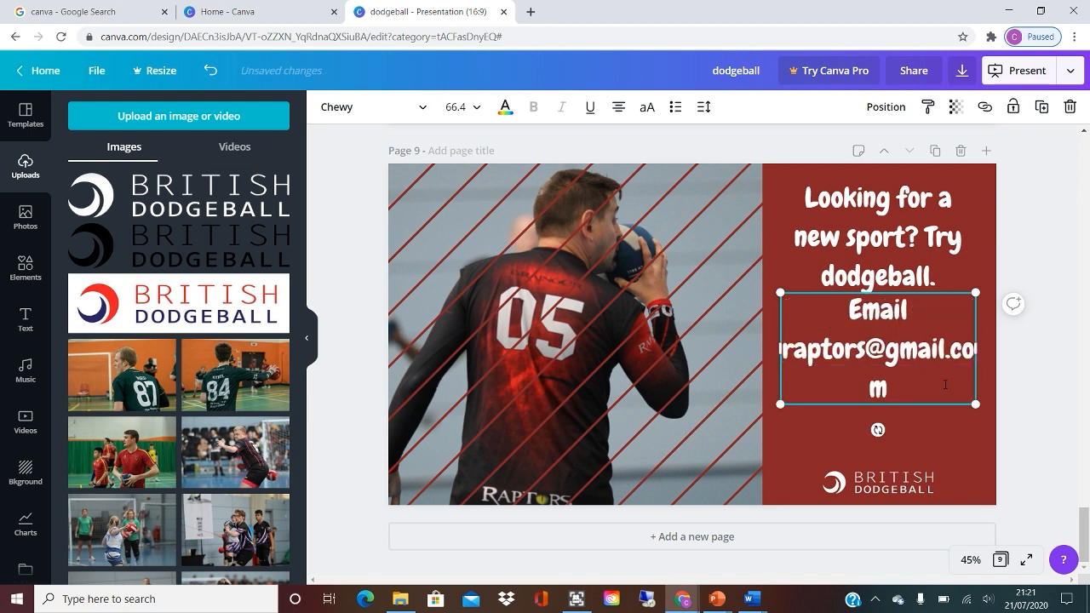
text(e information on trials)
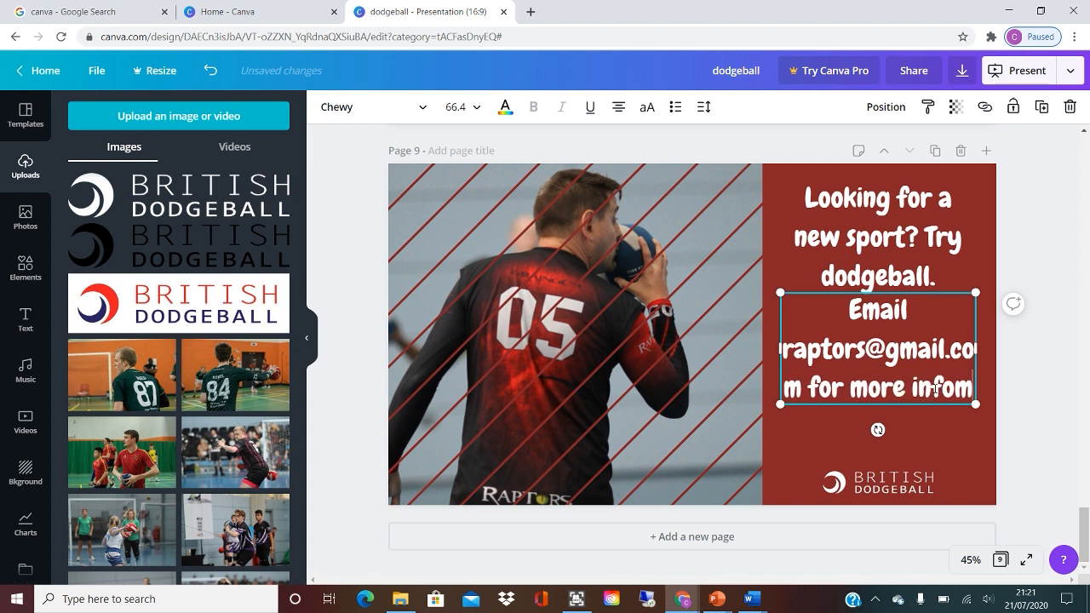
text(.)
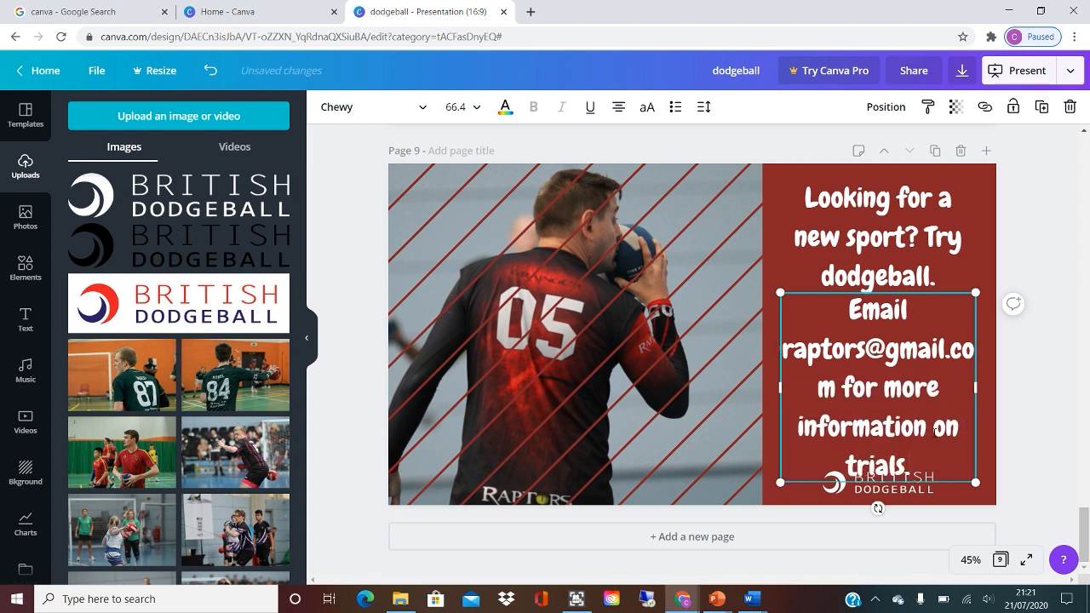
Set the e-mail contact text to font size 30 and move it just above the British Dodgeball logo.
drag(911, 467, 849, 310)
click(456, 107)
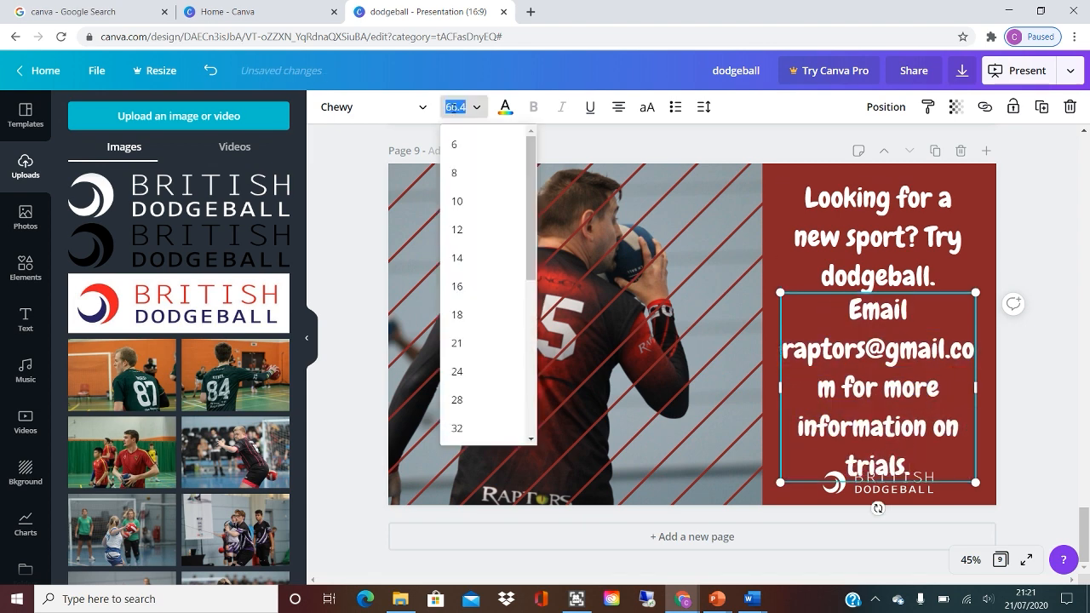
text(30)
key(Return)
click(907, 394)
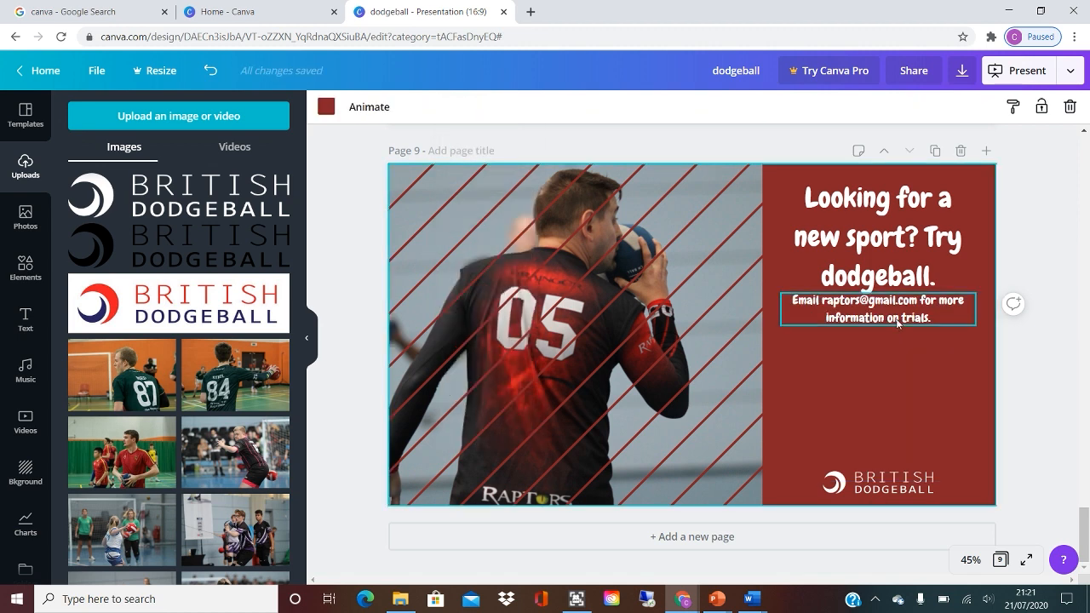
click(894, 309)
drag(895, 309, 895, 431)
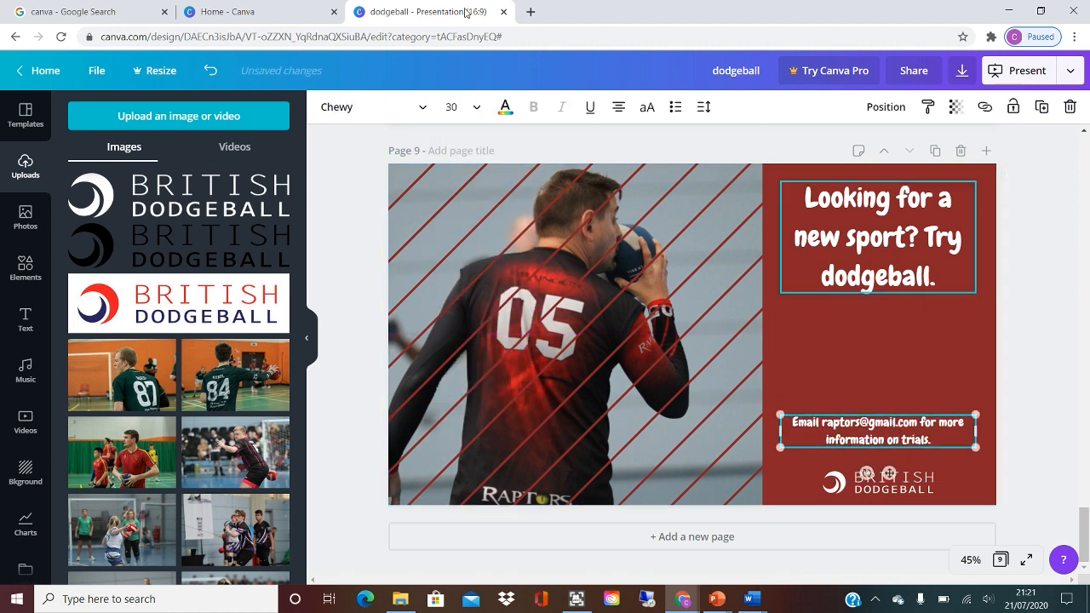
Browse the Display fonts and change the e-mail contact text's font to Londrina Shadow.
click(505, 106)
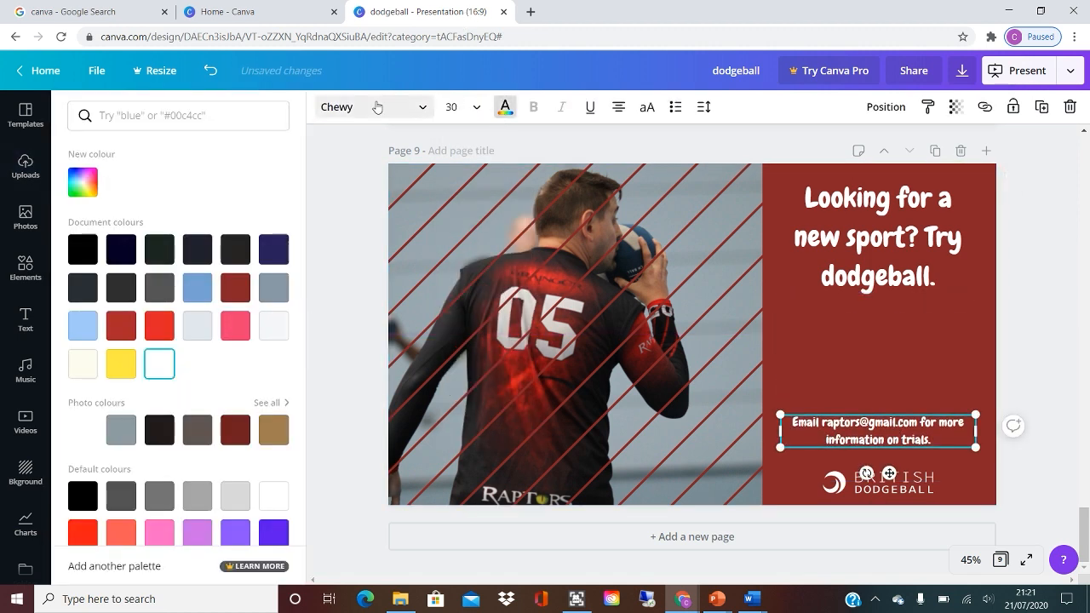
click(419, 111)
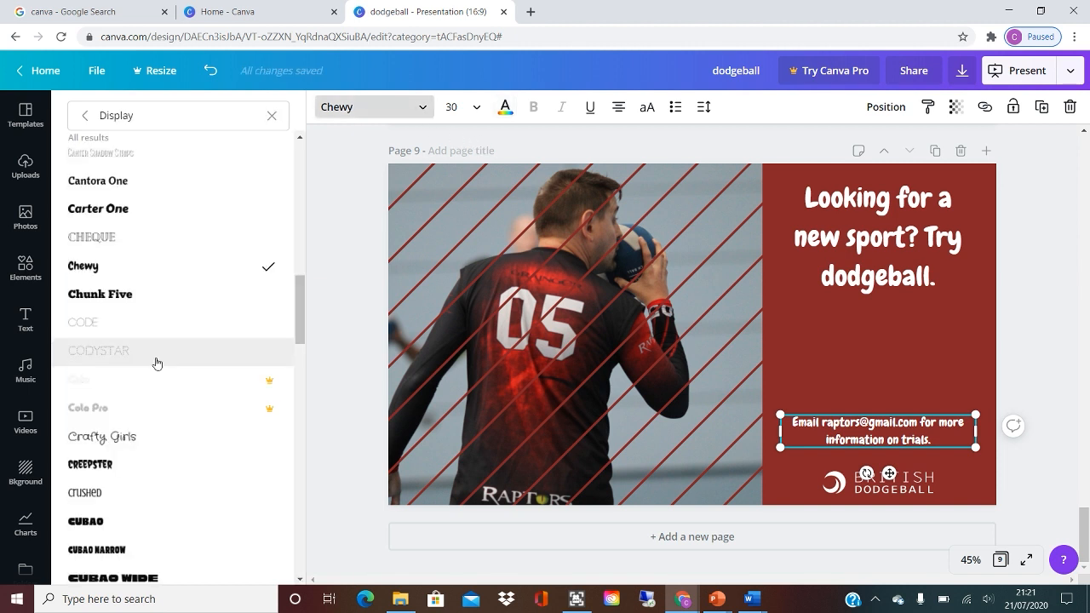
scroll(155, 363, down, 10)
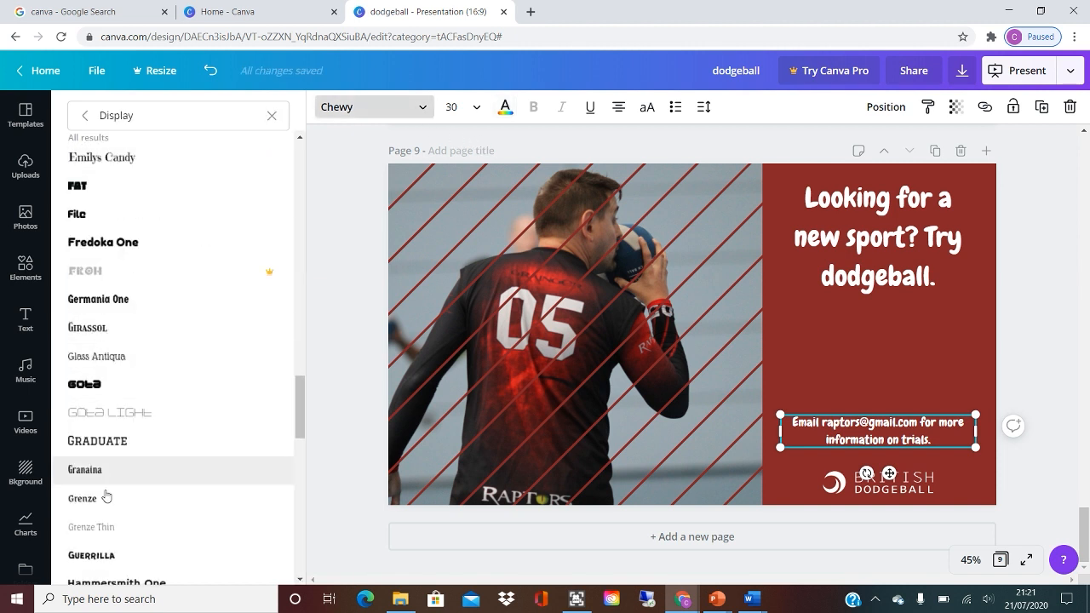
scroll(111, 497, down, 10)
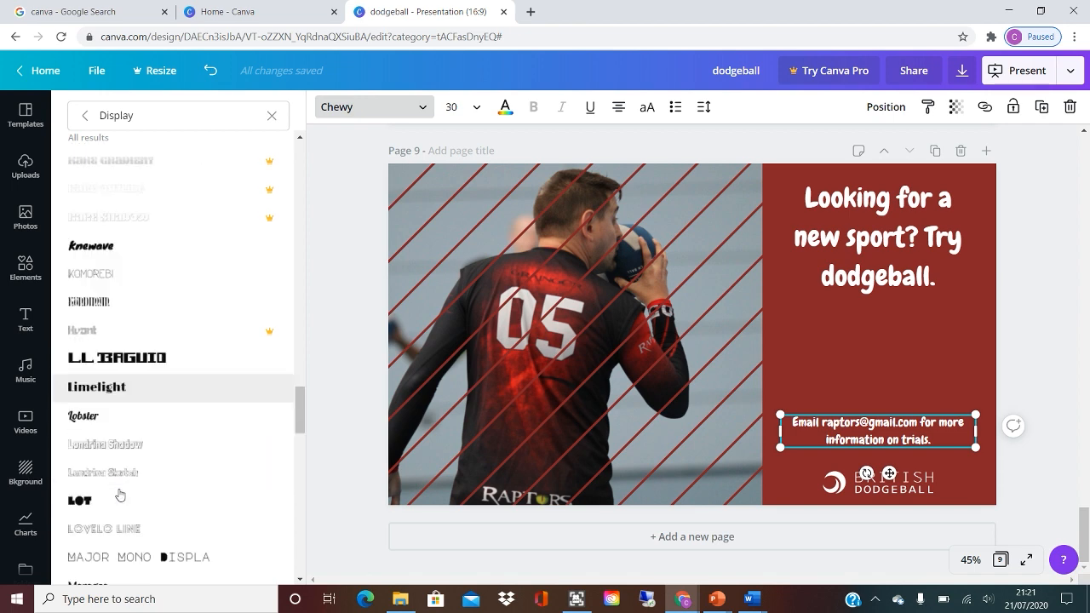
scroll(119, 495, down, 1)
click(97, 373)
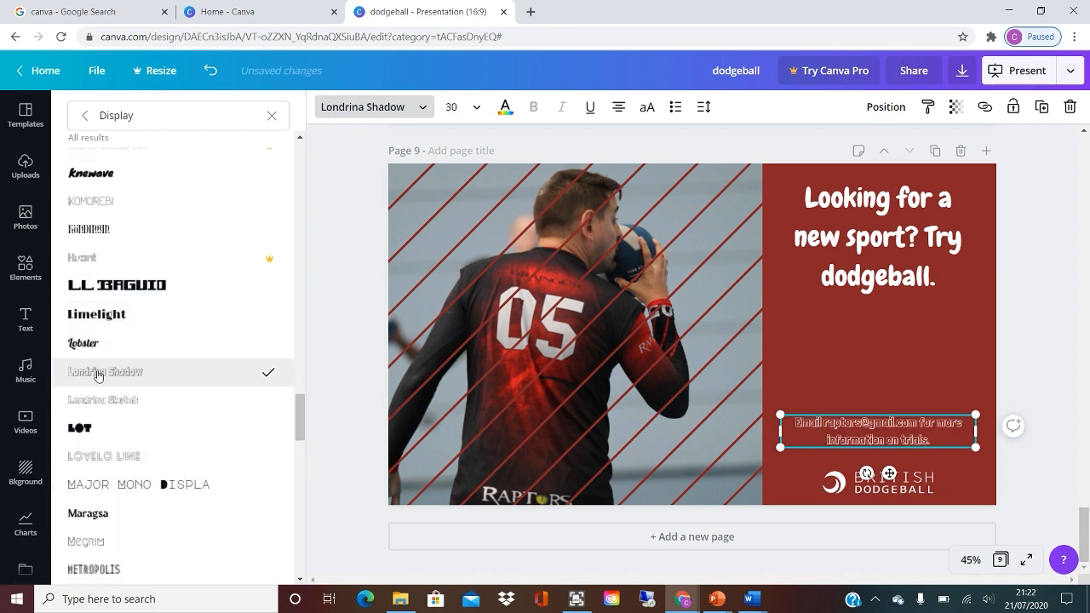
Change the e-mail contact text's font to Norwester and enlarge it to font size 31.4.
scroll(97, 375, down, 3)
click(97, 465)
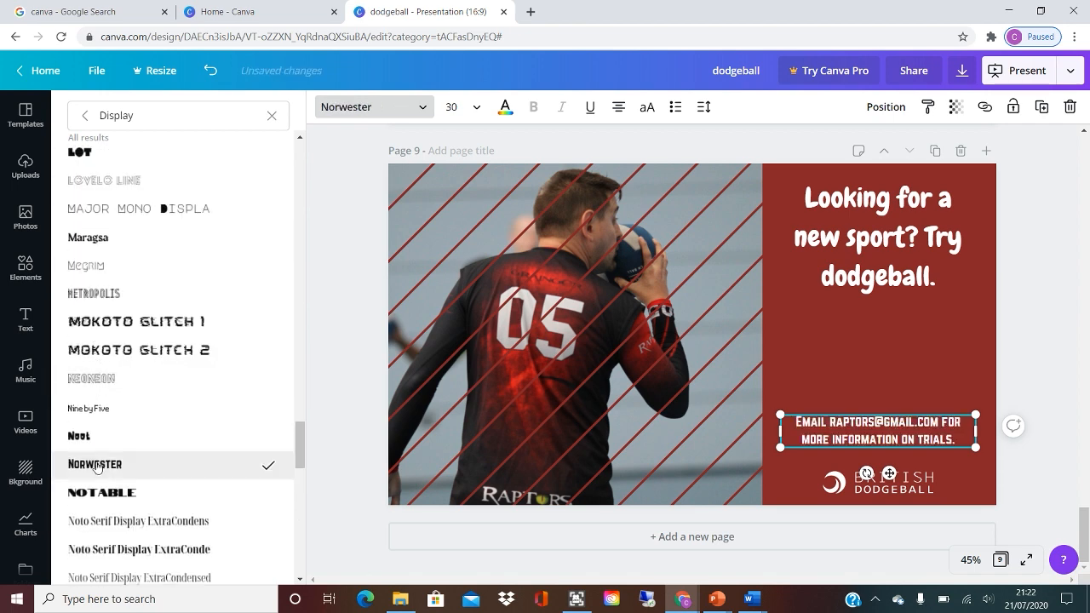
drag(780, 415, 790, 383)
Move the e-mail contact text down slightly, closer to the British Dodgeball logo, and deselect it.
drag(834, 440, 842, 452)
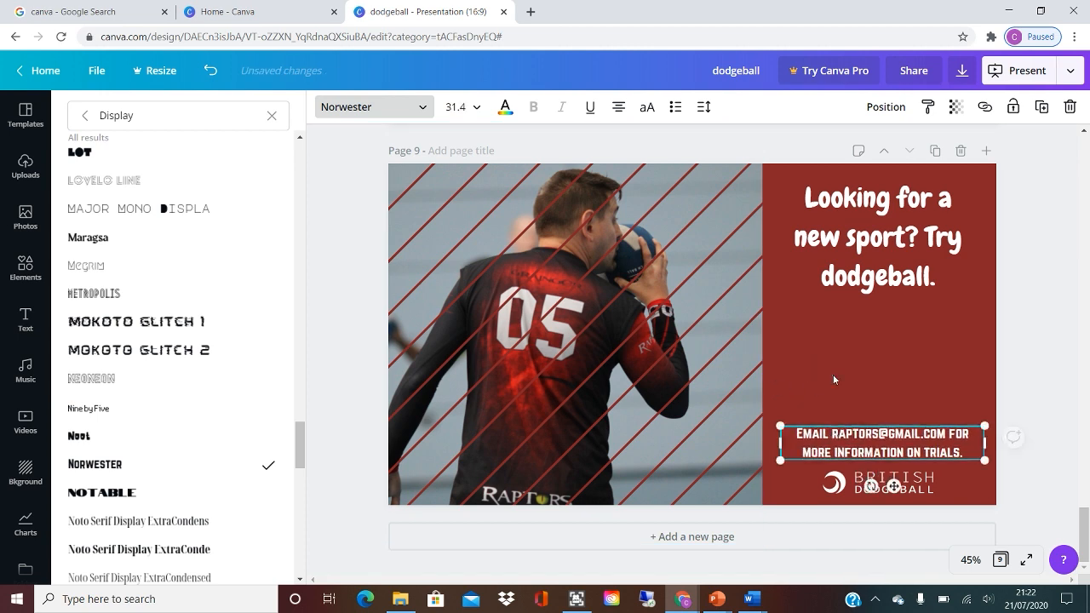
click(822, 362)
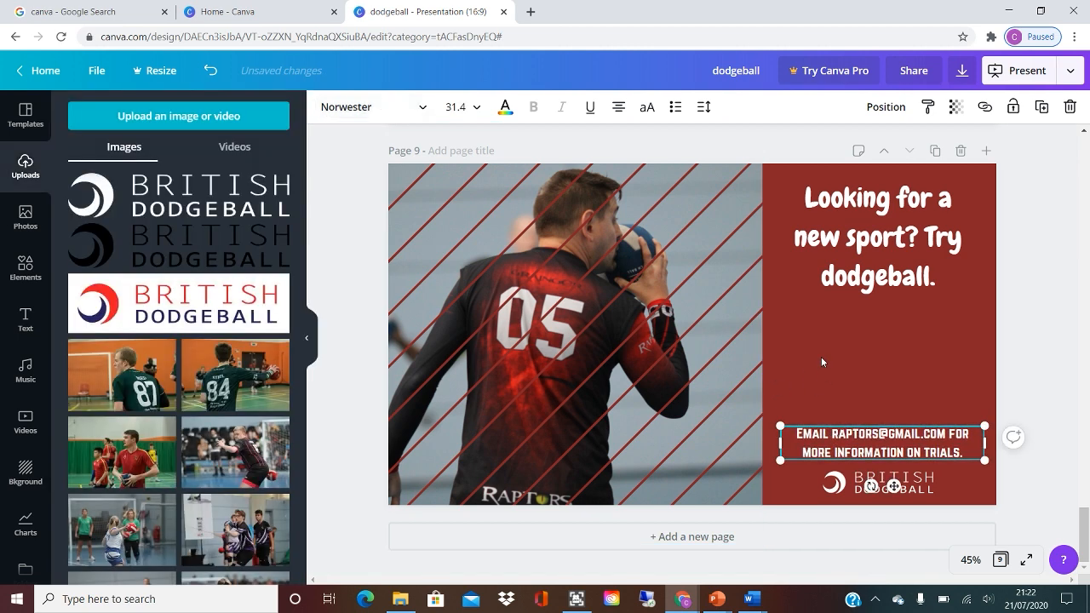
click(1047, 363)
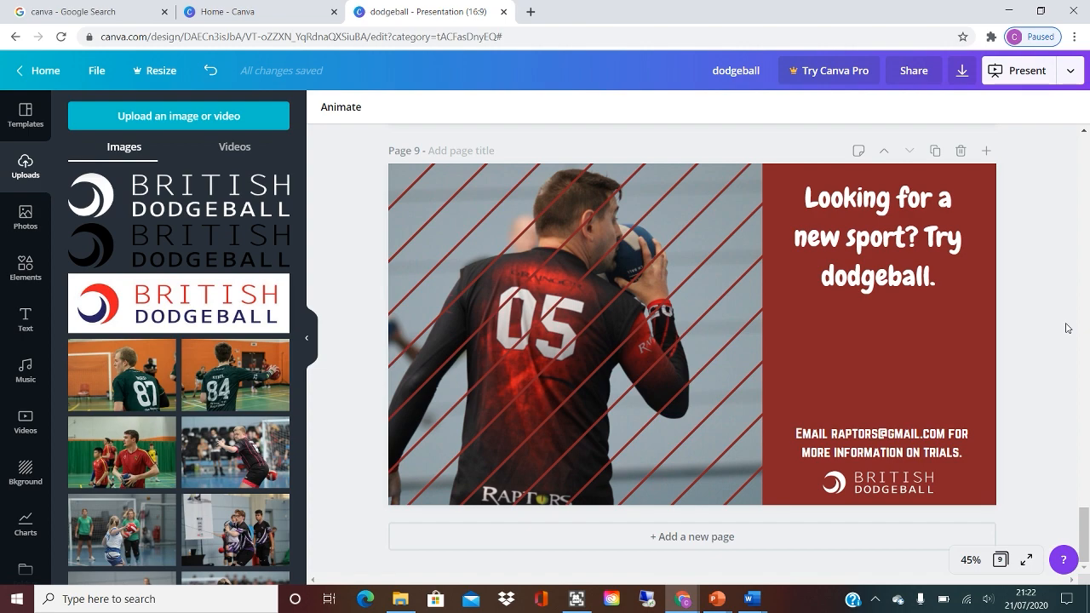
scroll(1066, 328, up, 12)
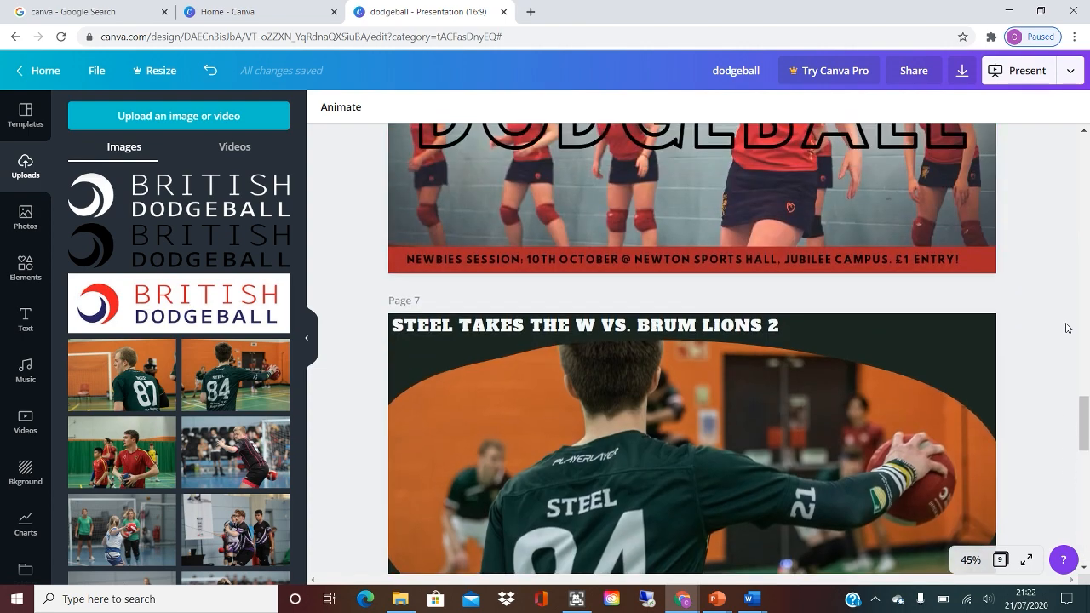
scroll(1066, 328, up, 3)
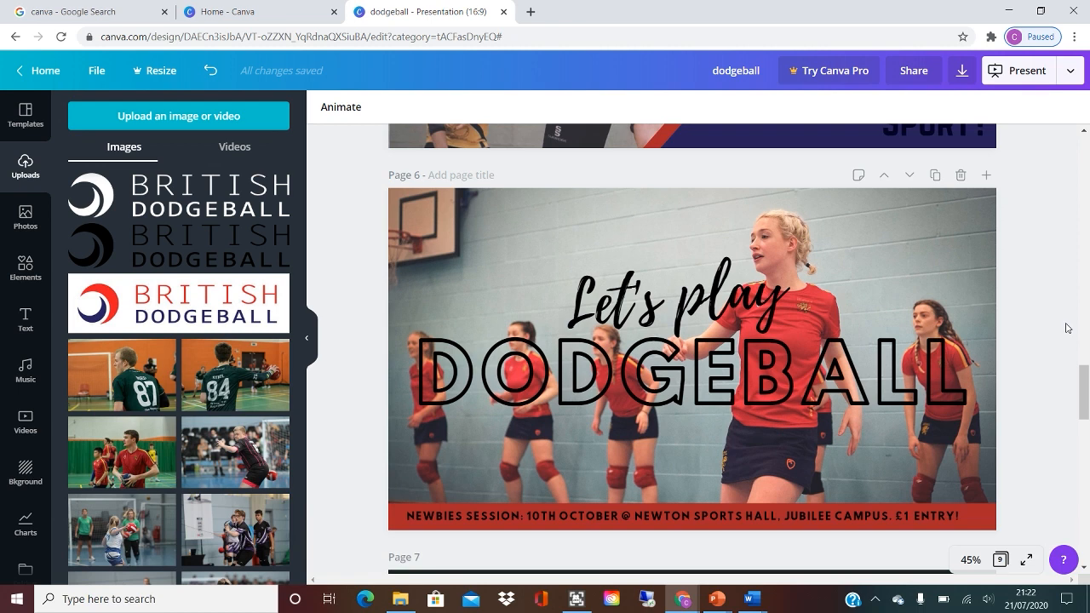
drag(1083, 392, 1087, 536)
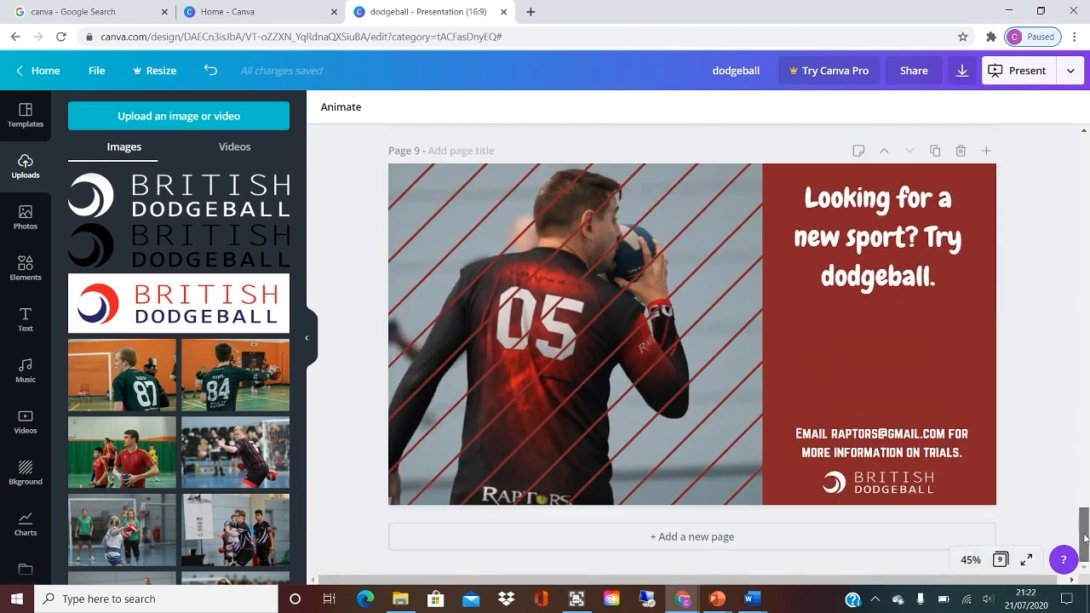